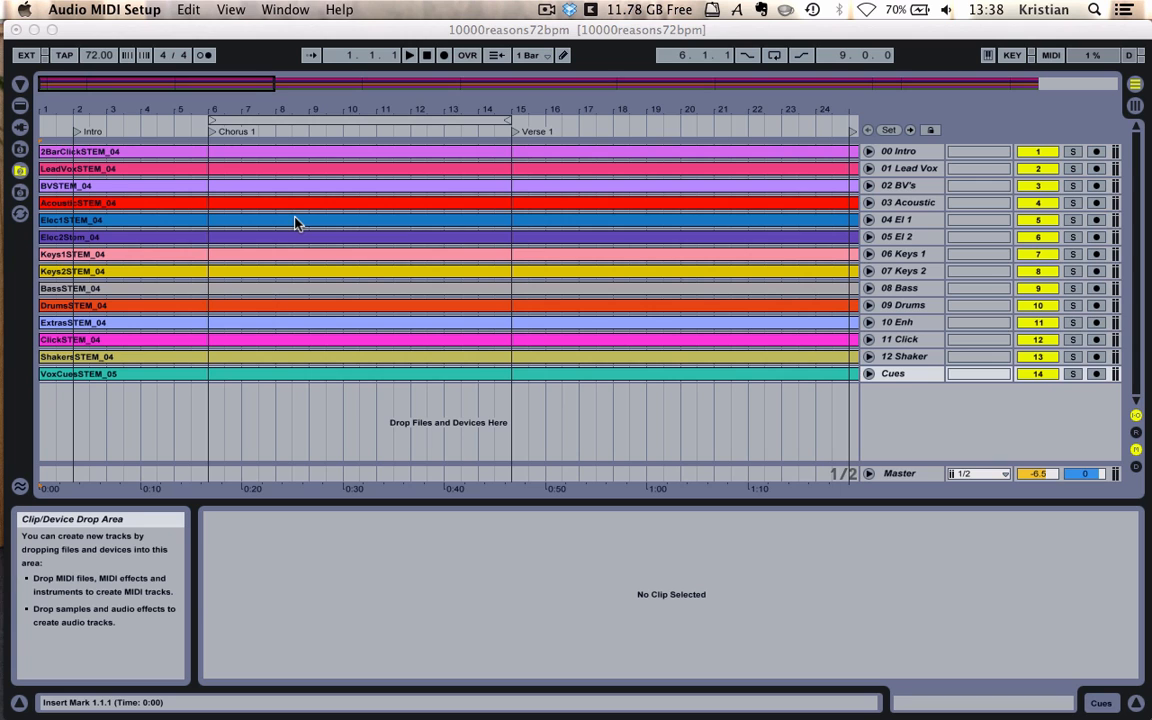
Step: Search the computer for "midi", launch Audio MIDI Setup and show its MIDI Studio window
left_click(1094, 9)
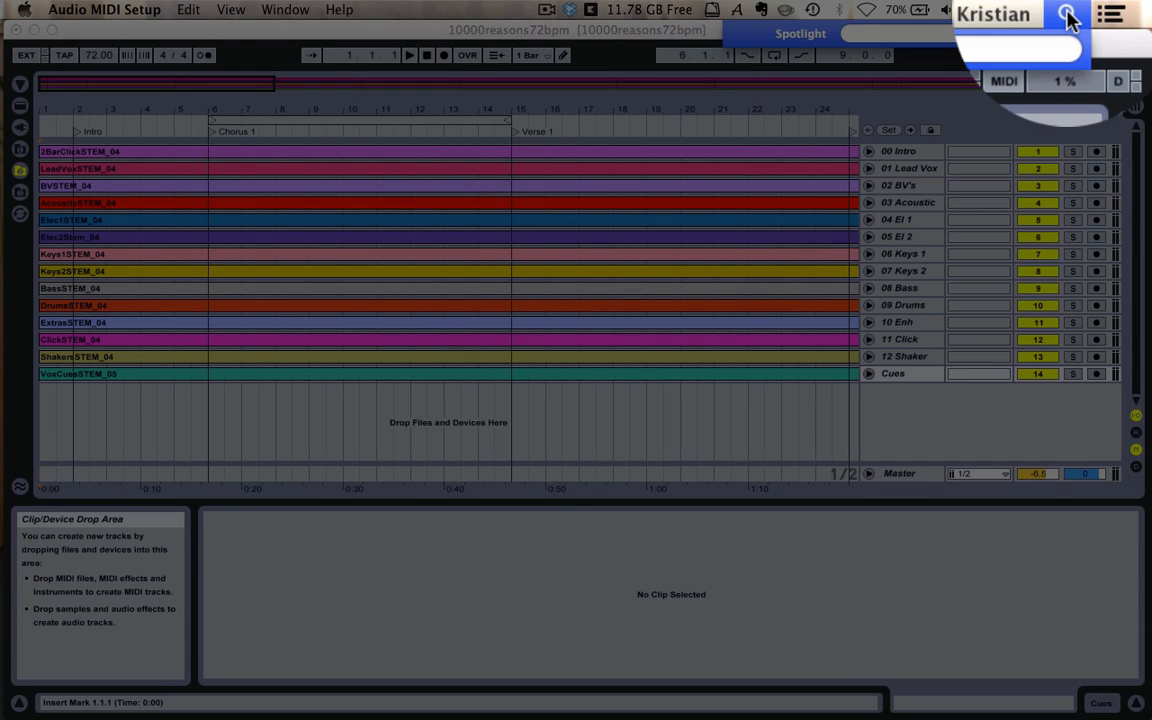
type("midi")
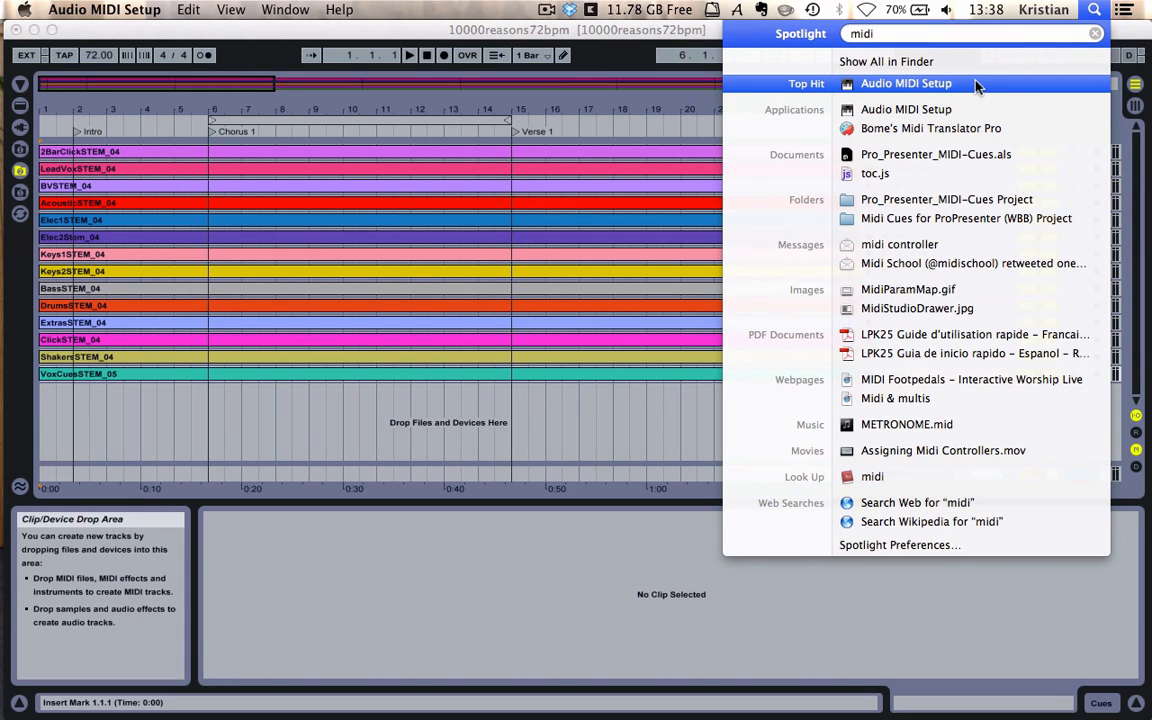
left_click(976, 86)
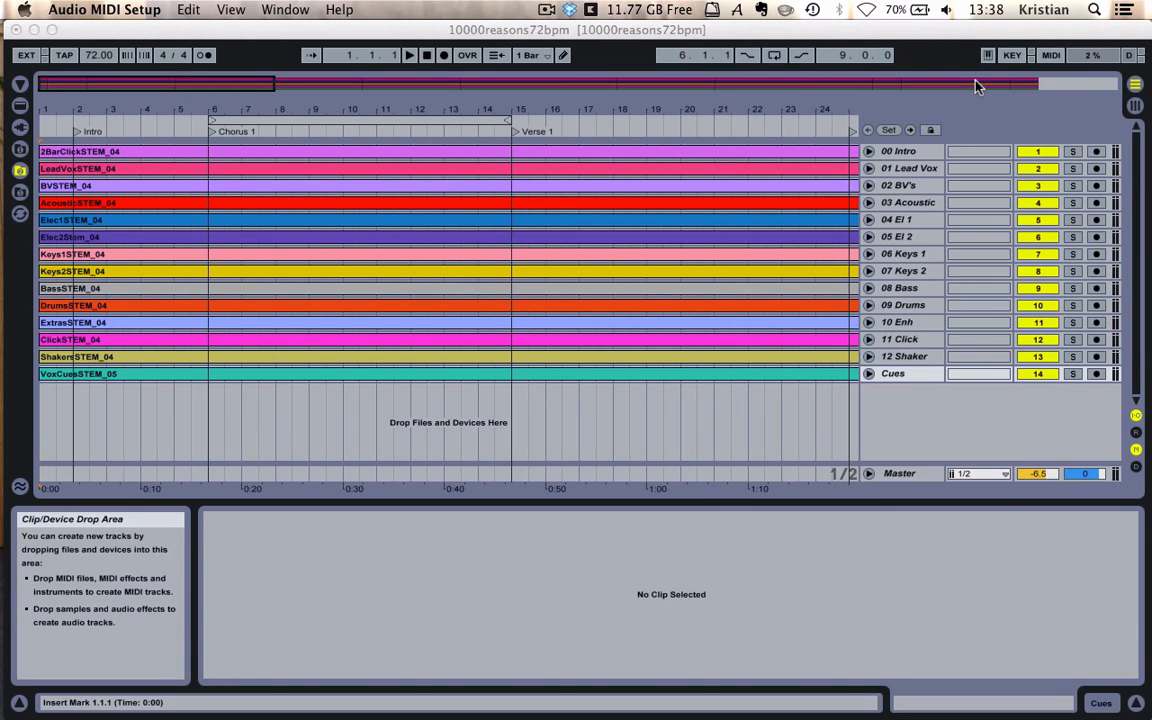
left_click(281, 14)
left_click(307, 48)
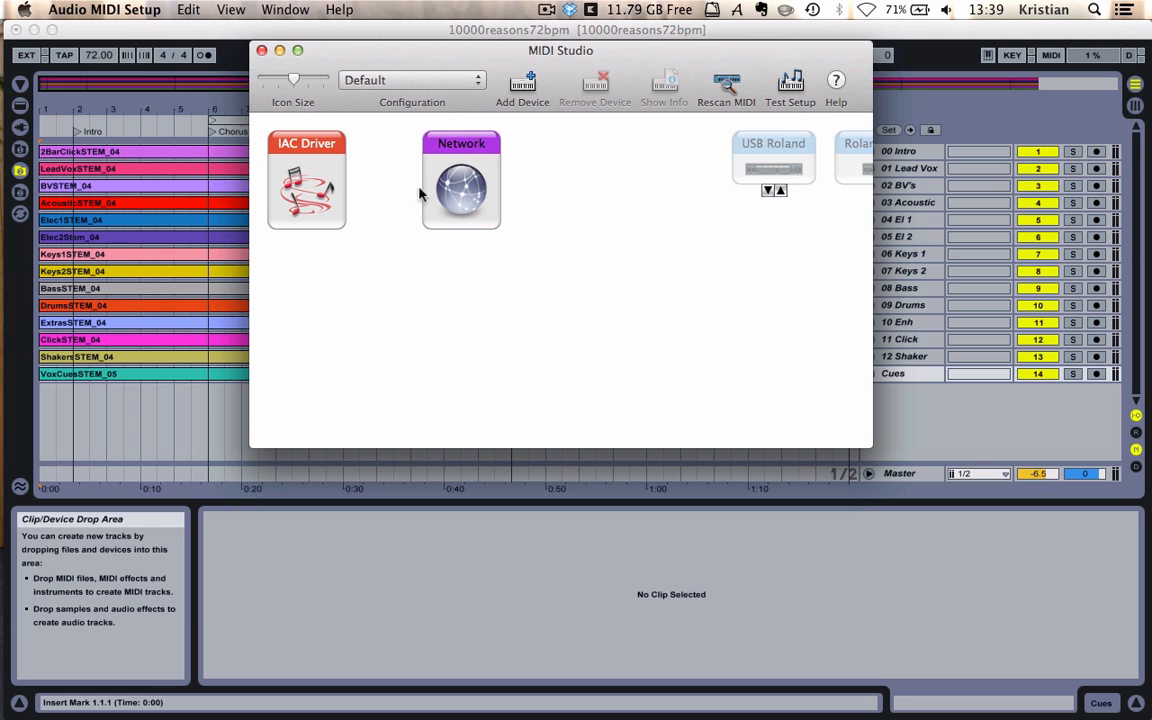
Step: Add a new port to the IAC Driver and close its properties
double_click(316, 170)
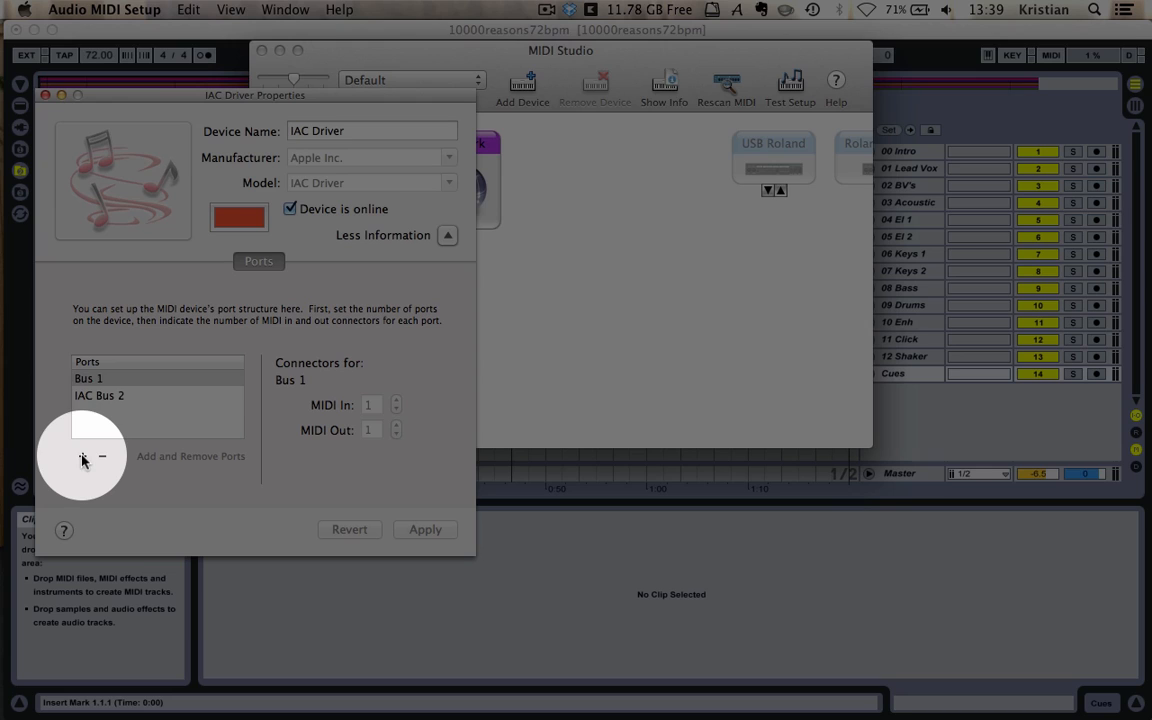
left_click(83, 456)
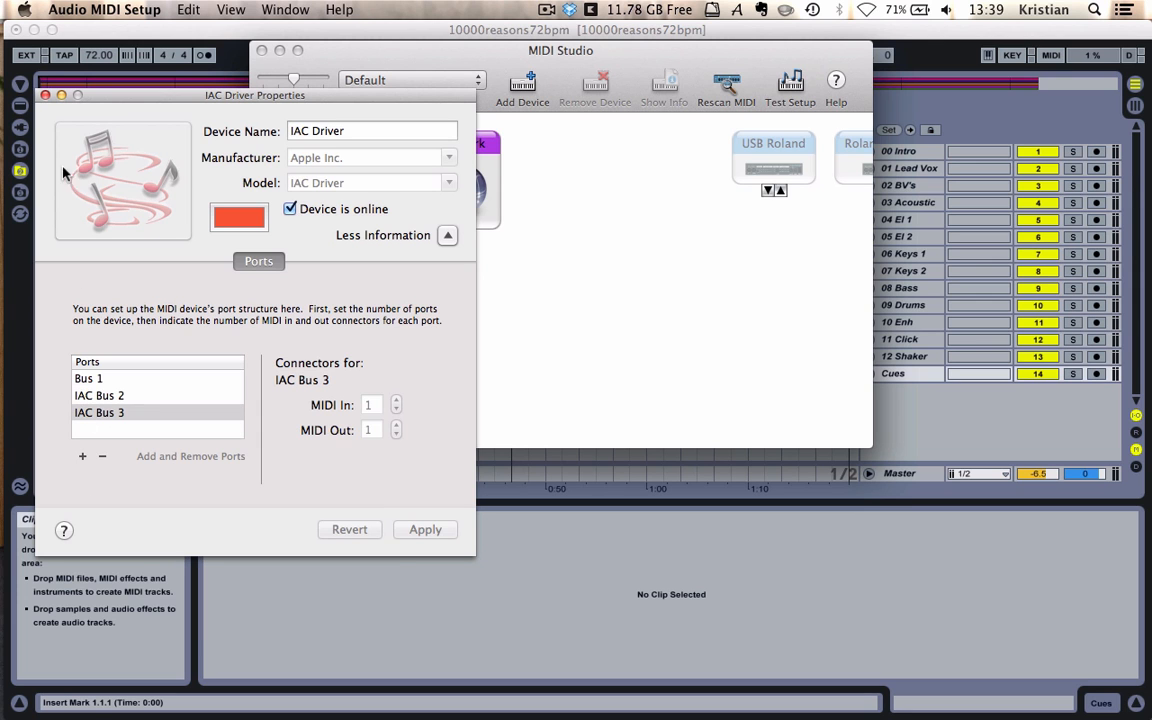
left_click(45, 95)
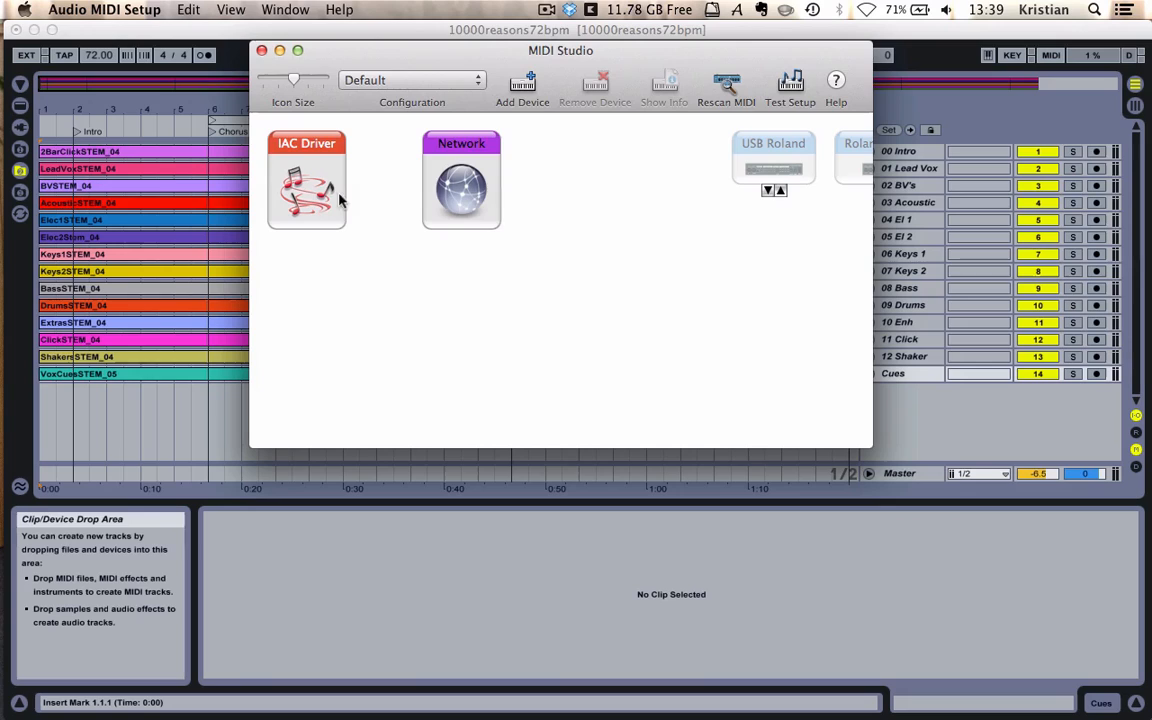
Step: Examine the MIDI network session settings of the Network device, and close the MIDI Studio
double_click(470, 178)
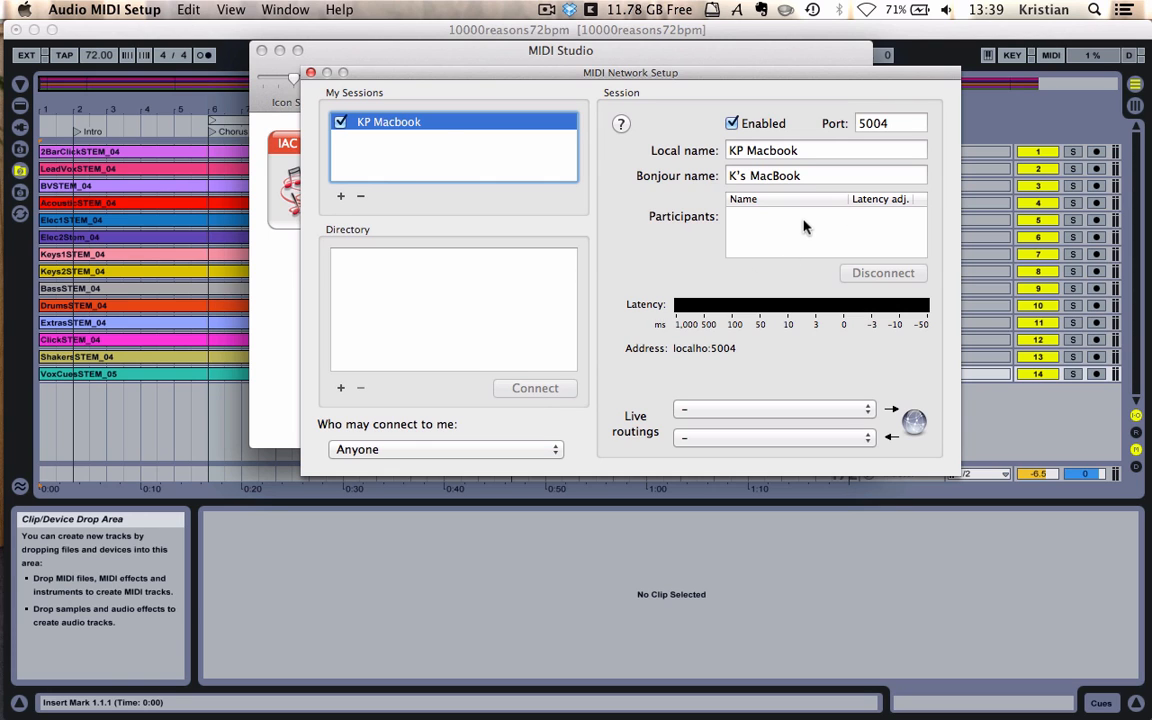
left_click(310, 72)
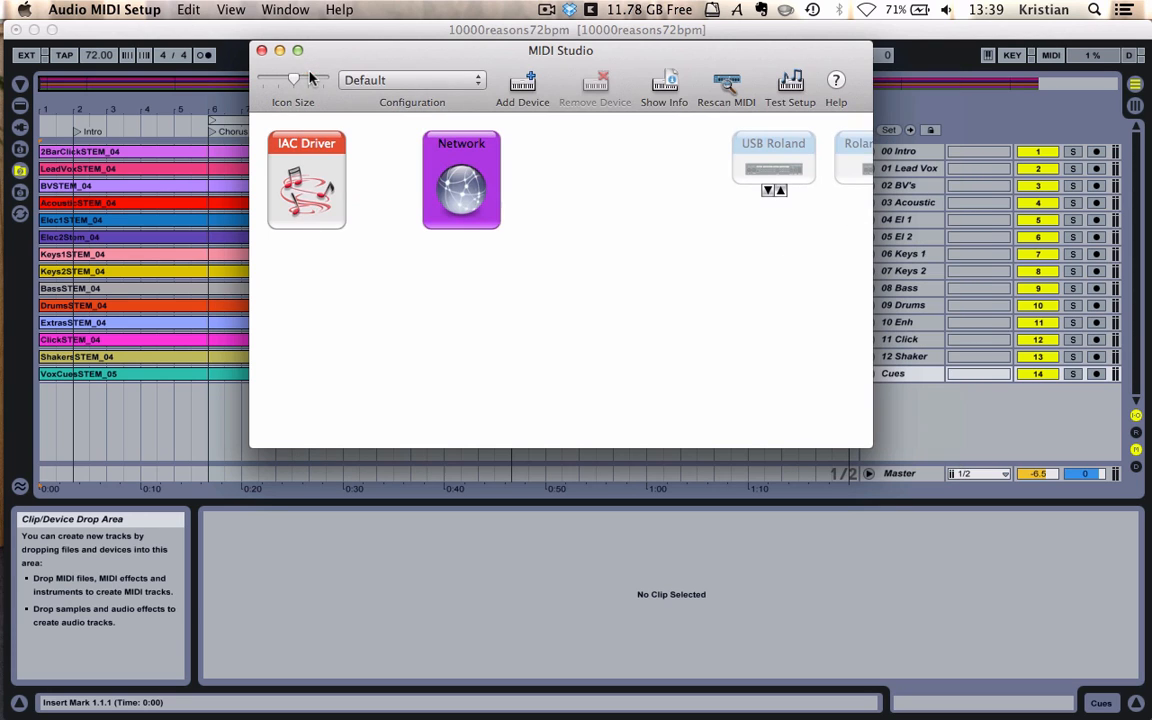
left_click(261, 50)
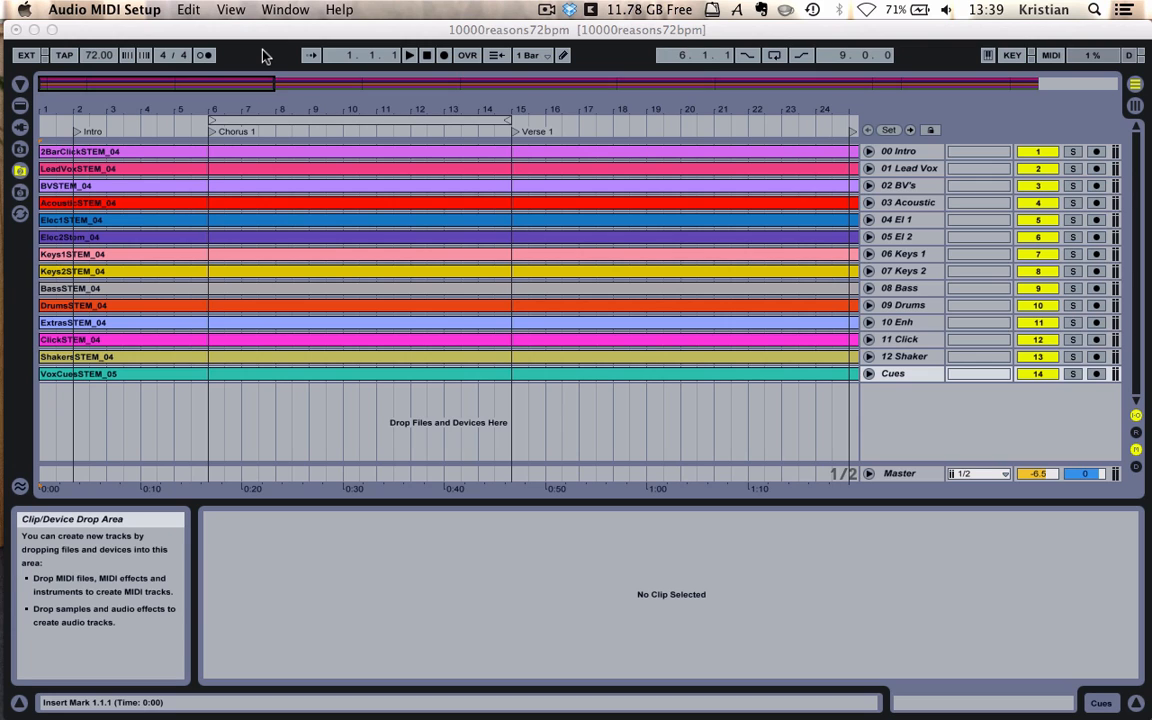
Step: Switch to ProPresenter, start it in demo mode, and select the 10,000 Reasons presentation in the library
key("super+Tab")
key("super+Tab")
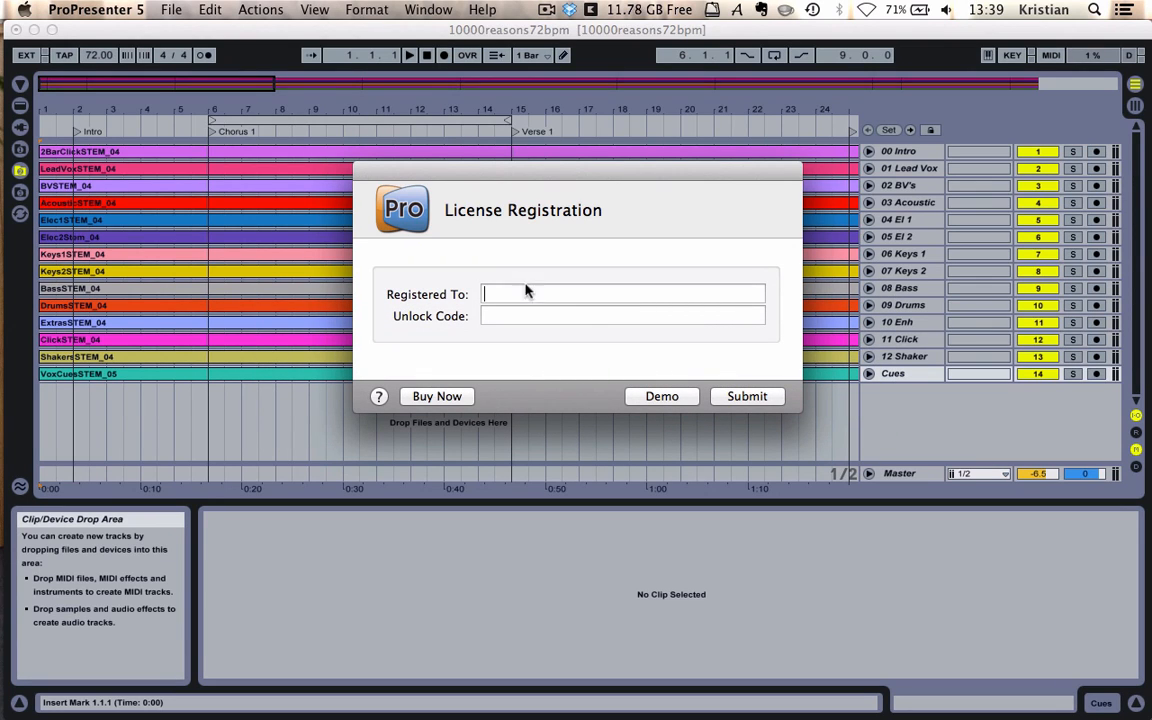
left_click(660, 396)
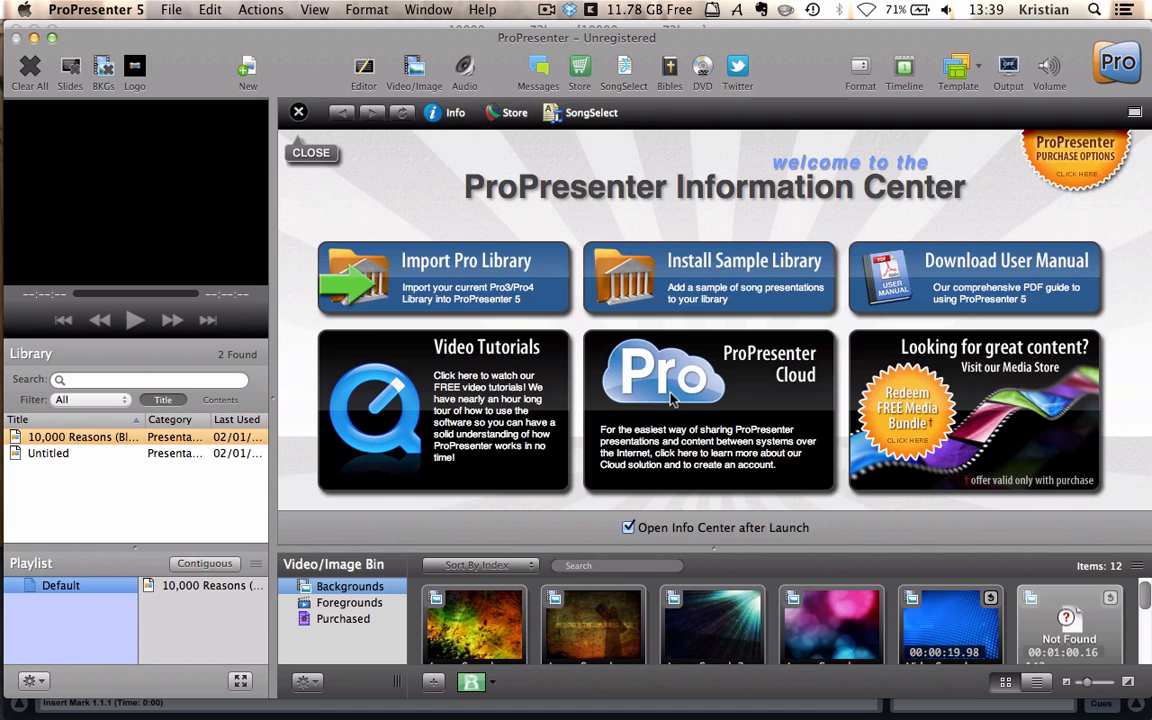
left_click(298, 112)
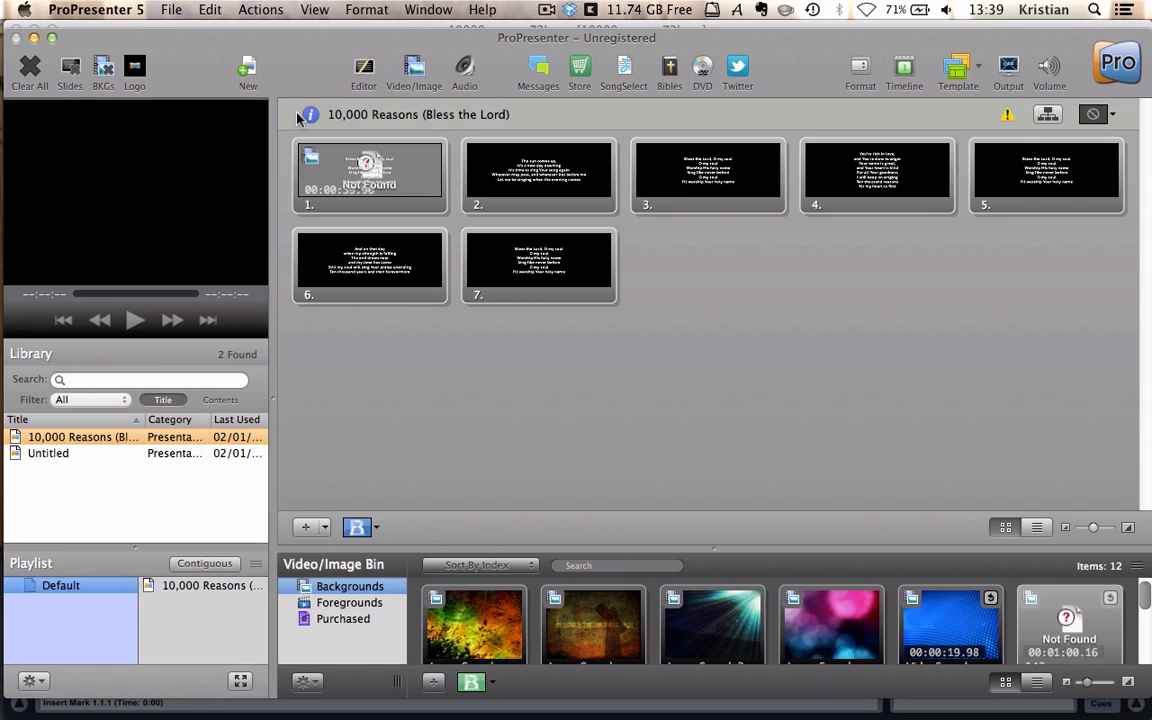
left_click(136, 441)
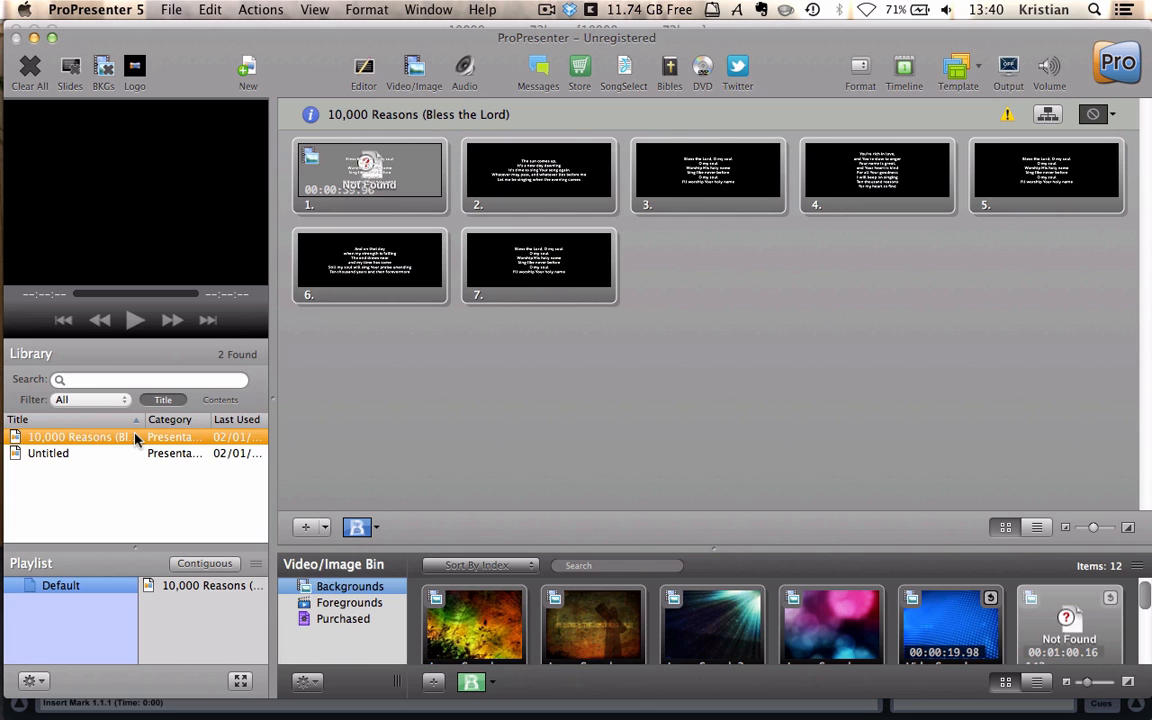
Step: Enable the add-on modules, including Communication and MIDI, in demo mode in the ProPresenter preferences
left_click(84, 9)
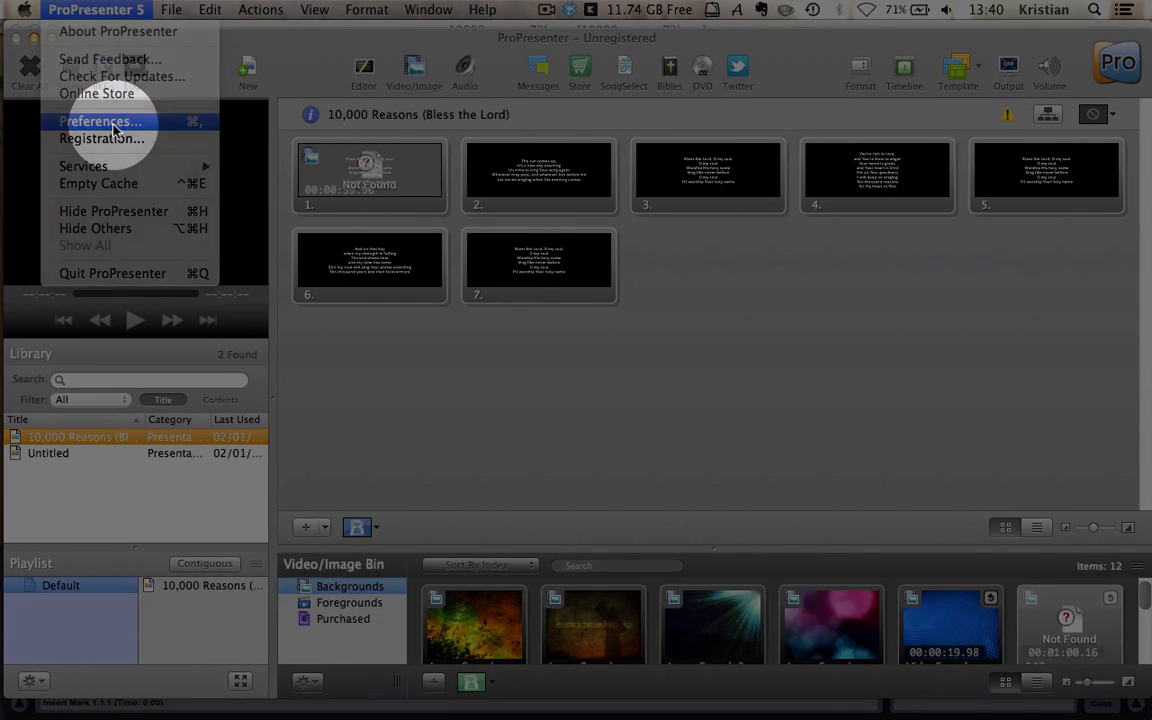
left_click(110, 121)
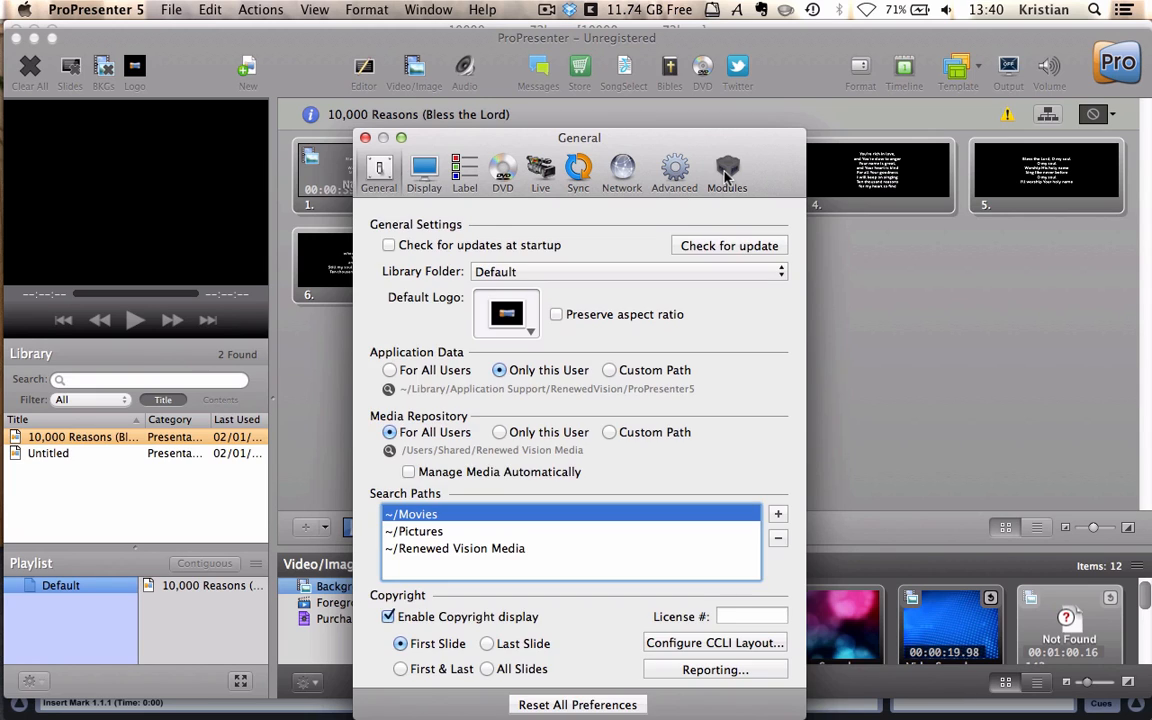
left_click(727, 172)
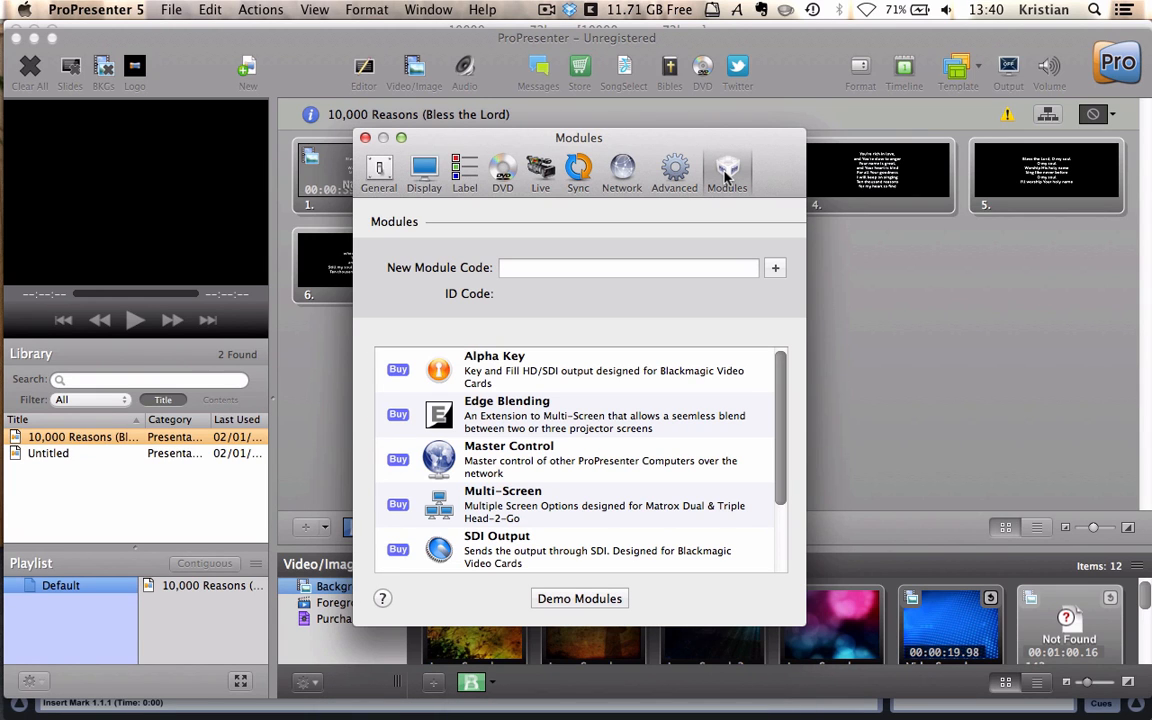
scroll(625, 522, "down", 1)
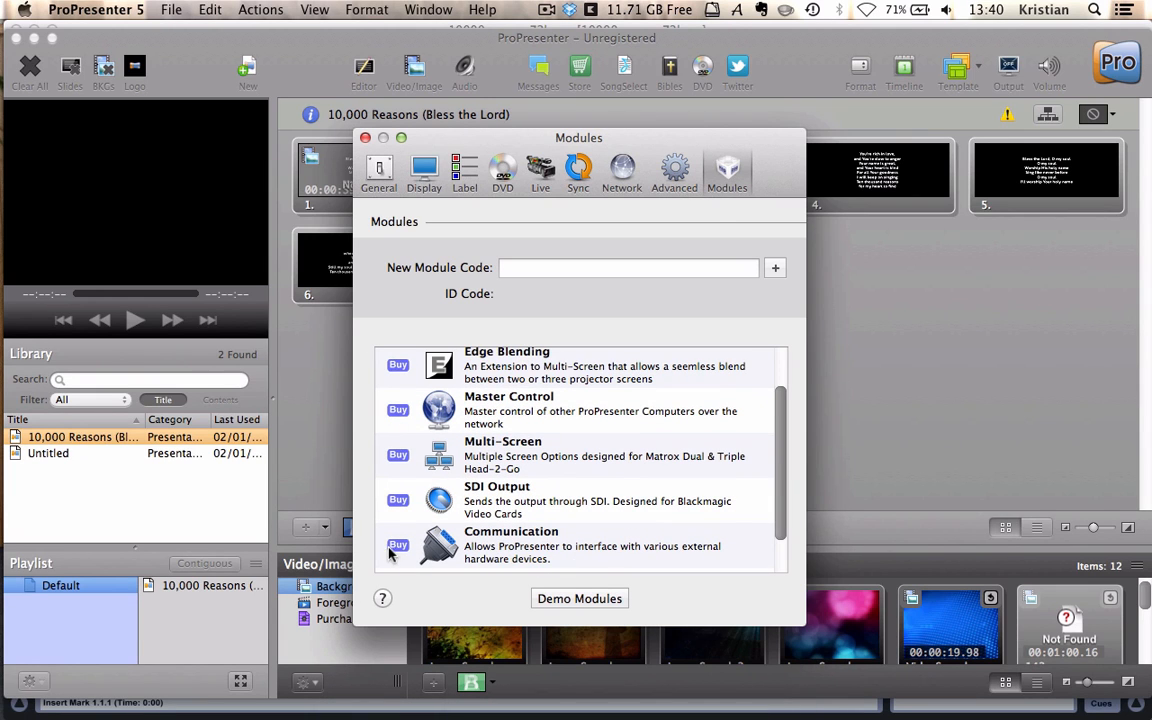
scroll(599, 478, "down", 1)
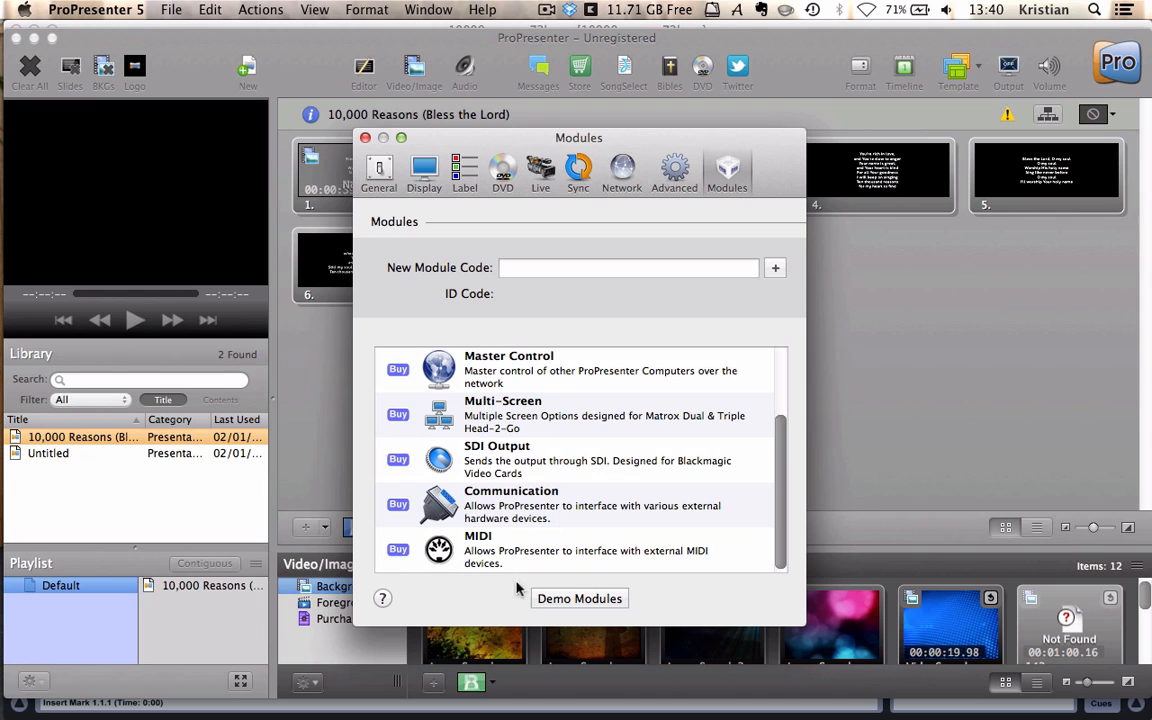
left_click(563, 602)
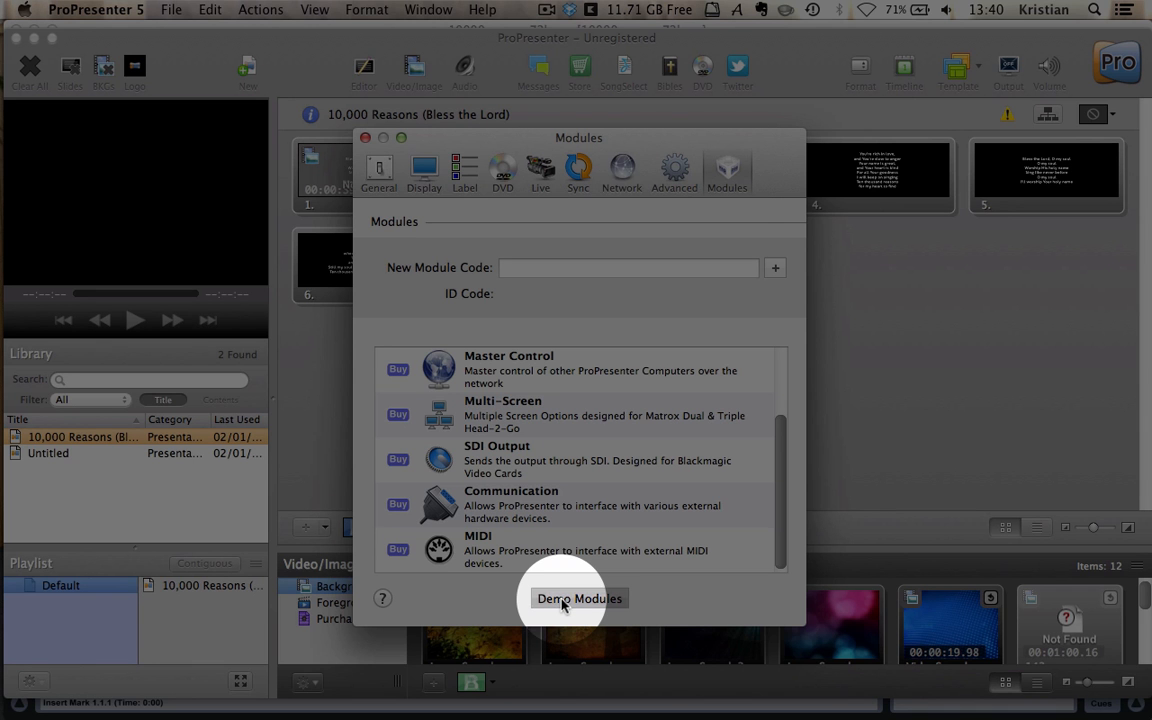
left_click(712, 291)
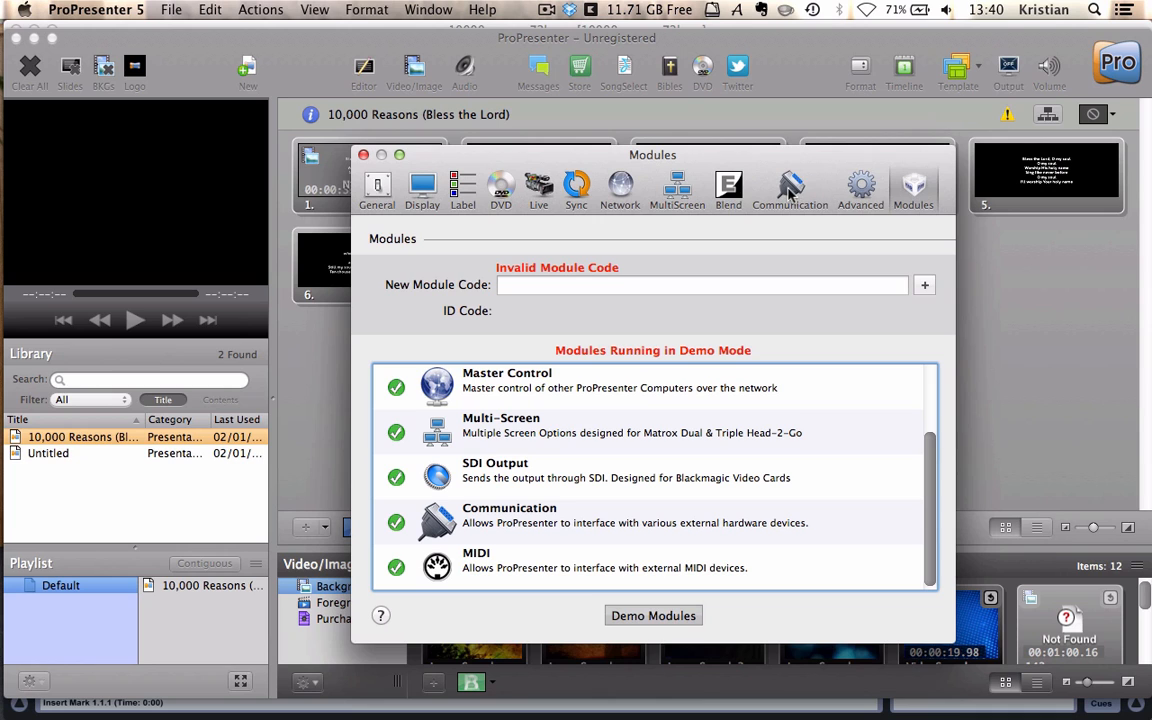
Step: Add a MIDI communication device that uses IAC Bus 3, save it and connect it
left_click(790, 190)
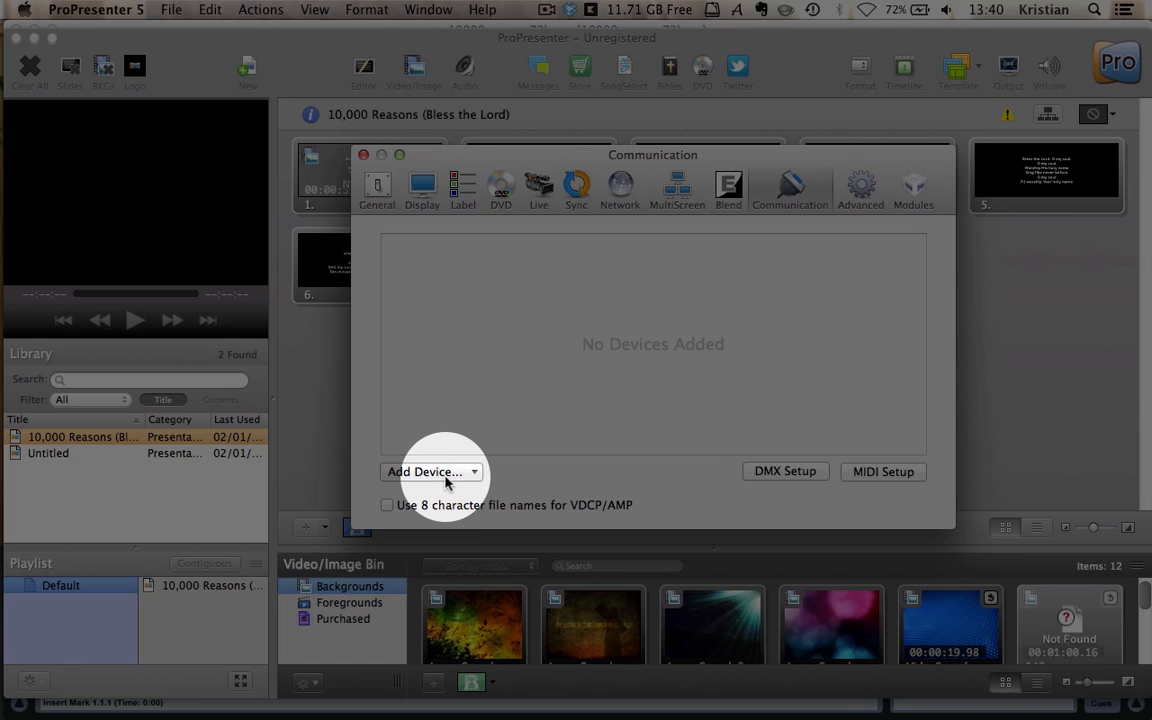
left_click(446, 477)
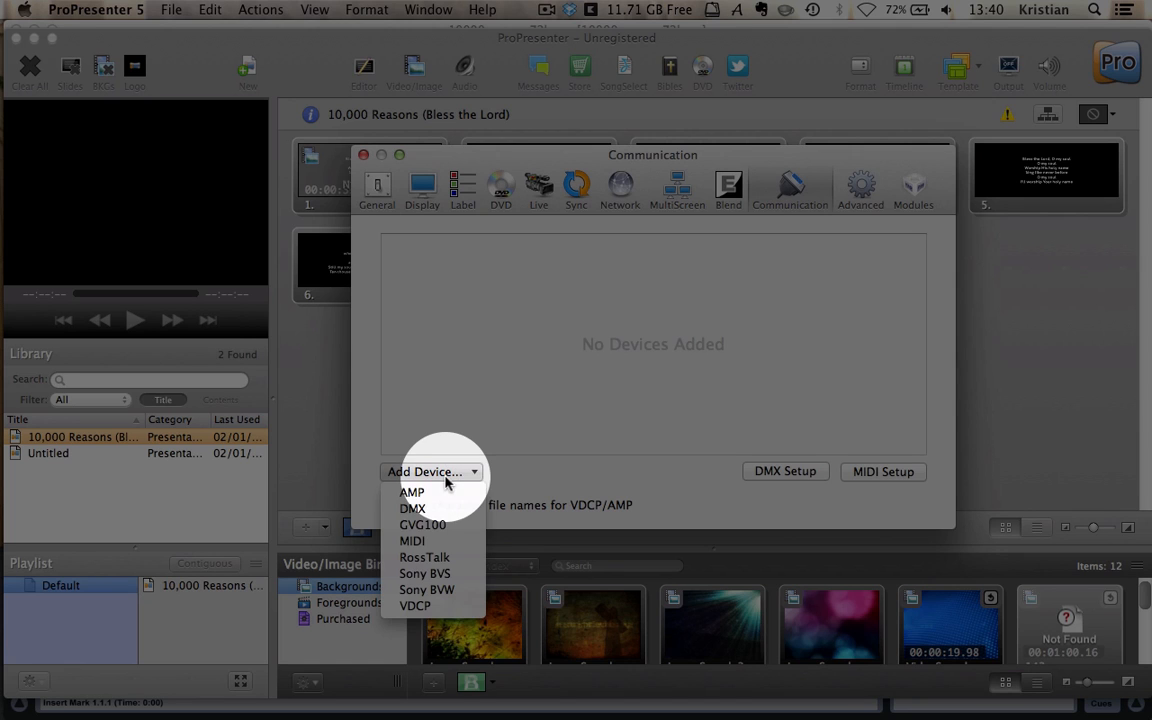
left_click(434, 546)
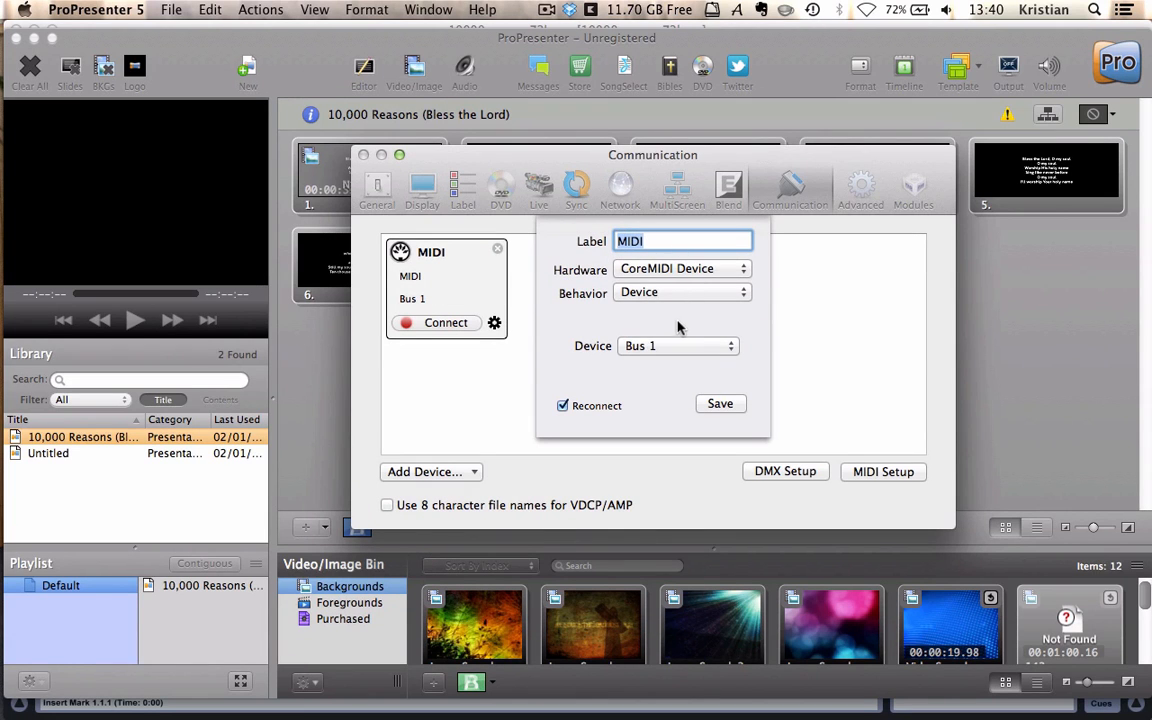
left_click(650, 345)
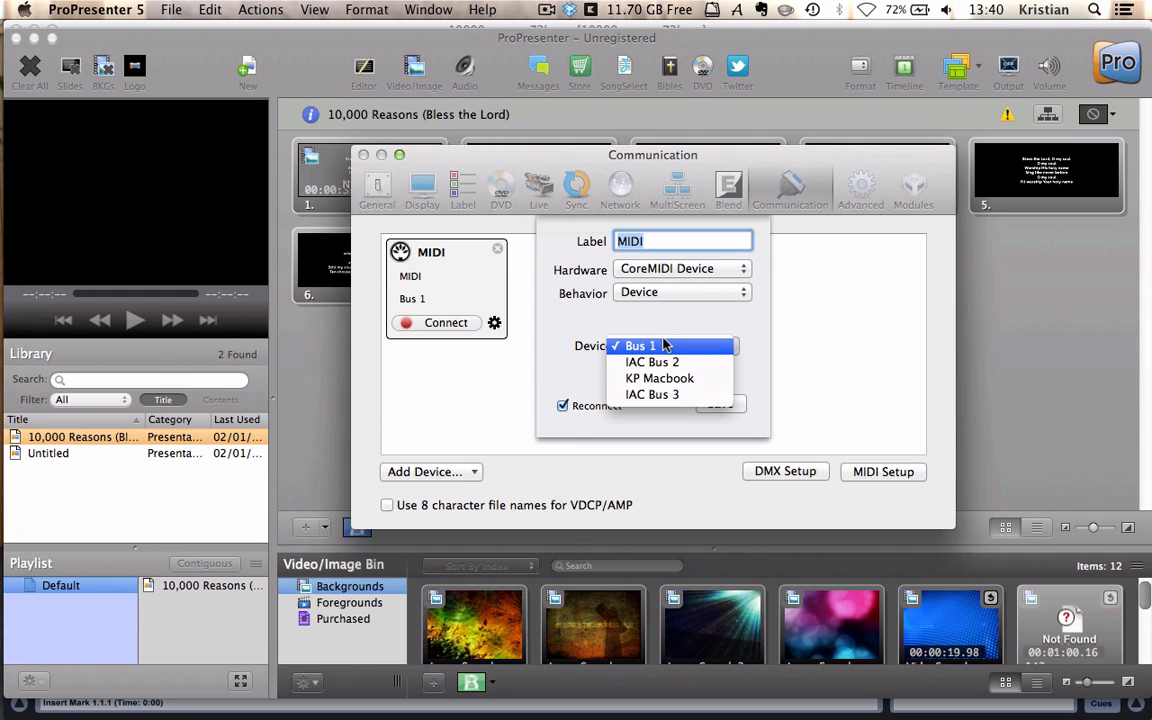
left_click(688, 395)
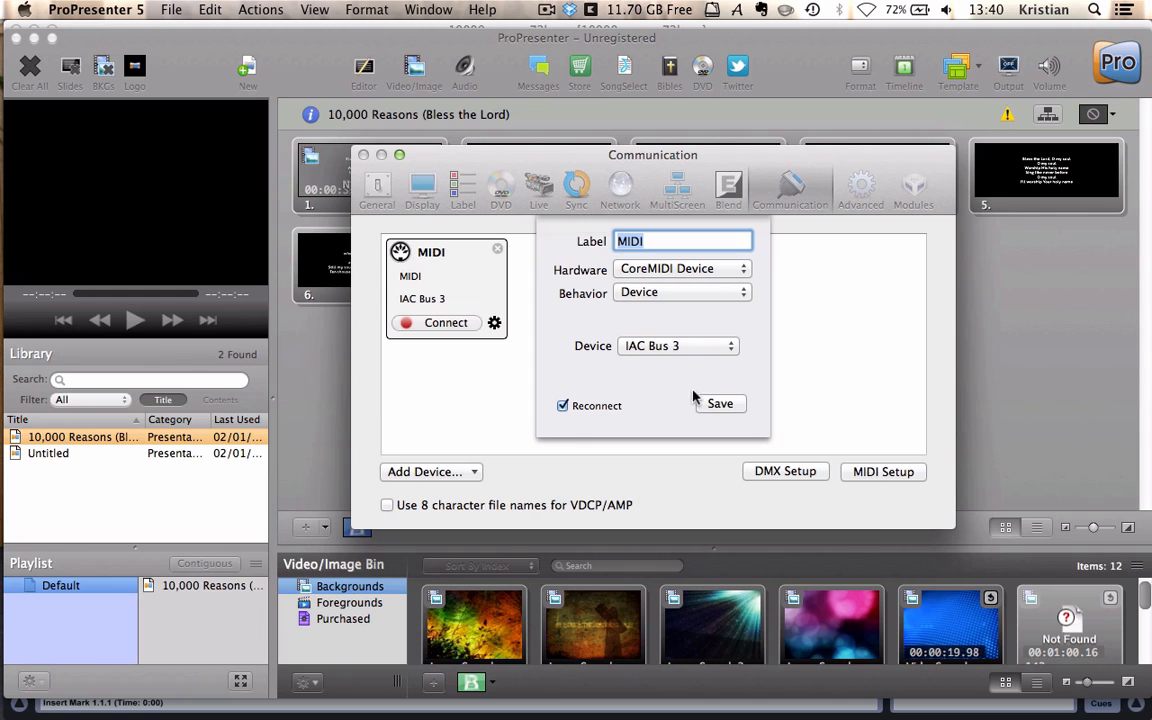
left_click(718, 403)
left_click(450, 323)
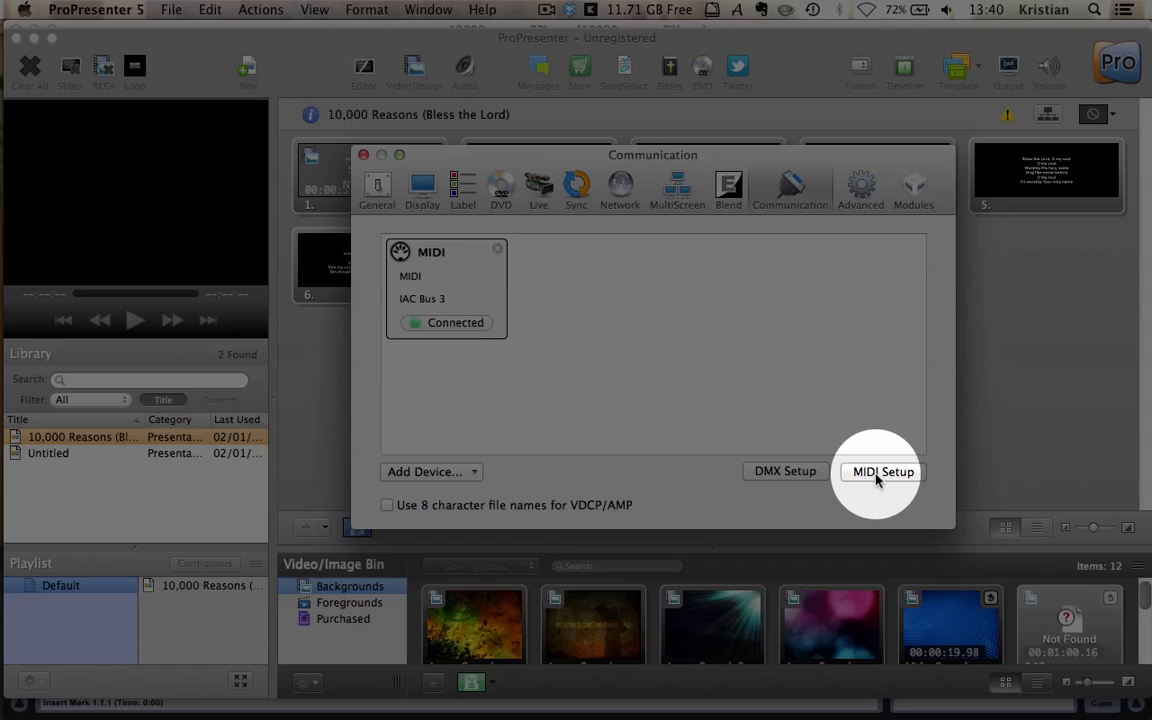
Step: Enter 0 as the starting note number in the MIDI setup, accept the note assignments and close the preferences
left_click(883, 471)
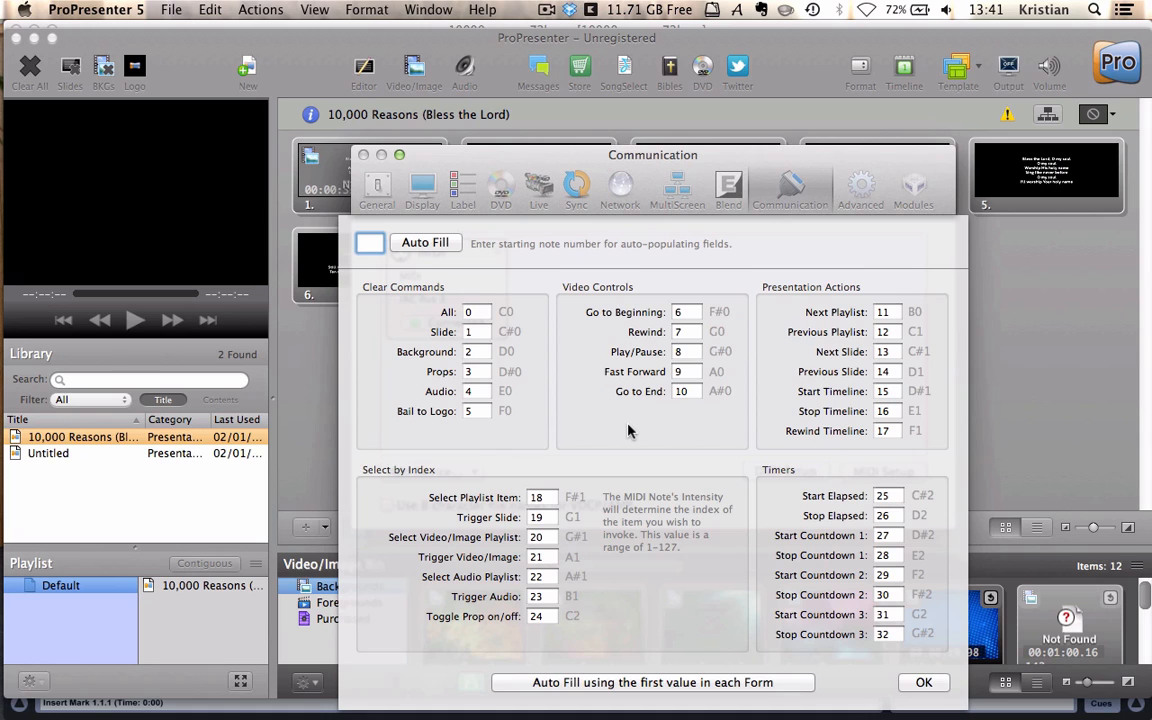
type("0")
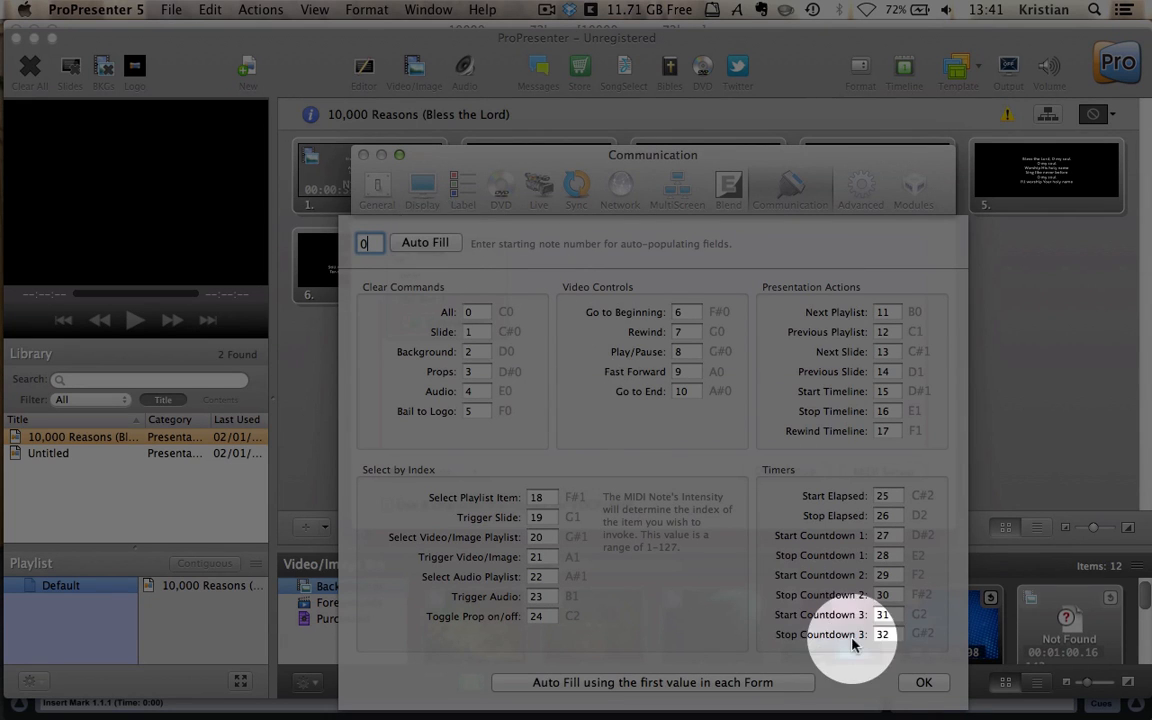
left_click(923, 683)
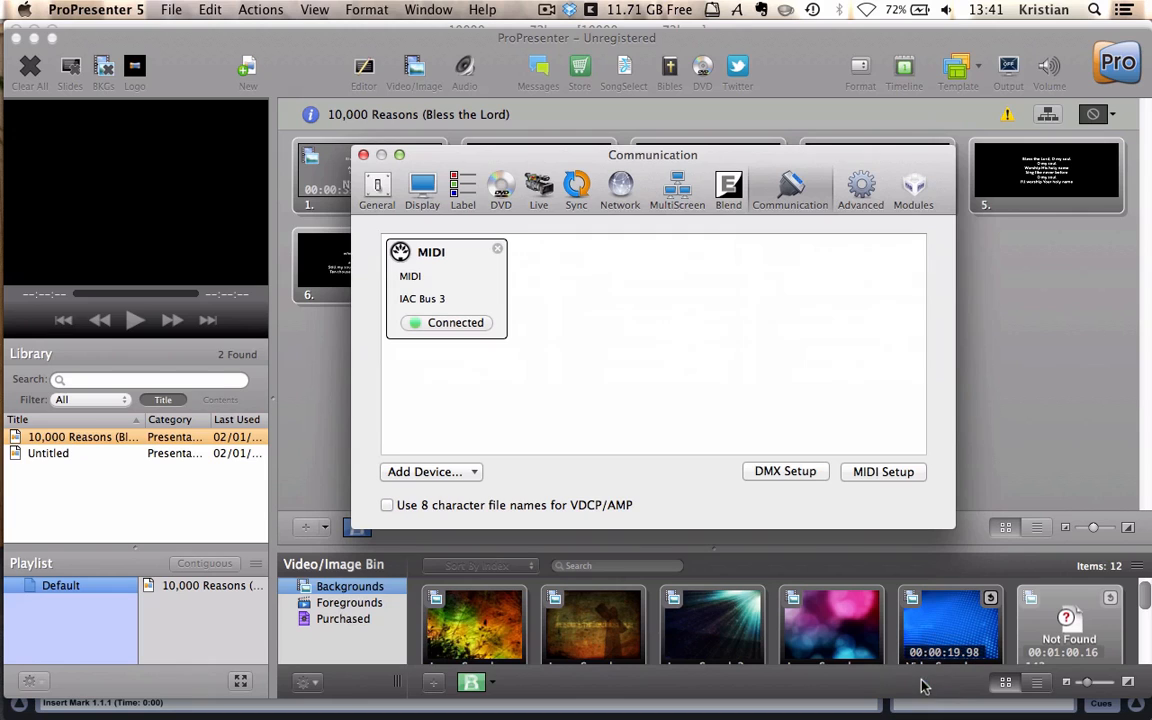
left_click(364, 155)
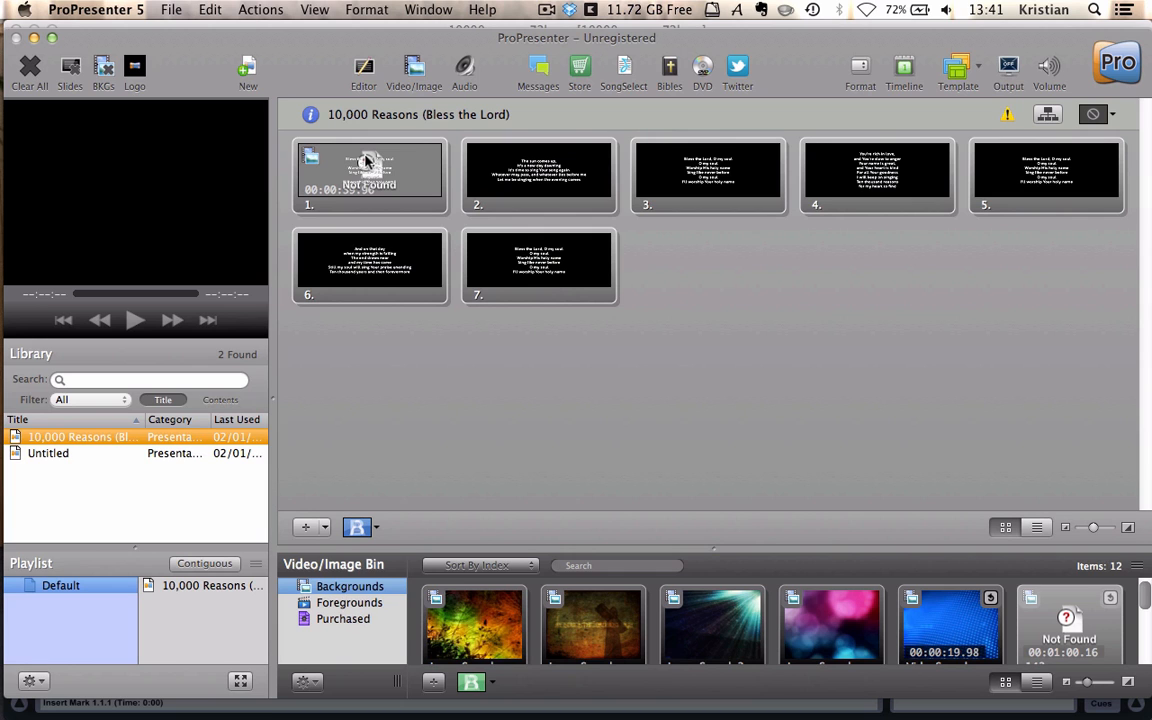
Step: Switch to Ableton Live and insert a new MIDI track below the Cues track
key("super+Tab")
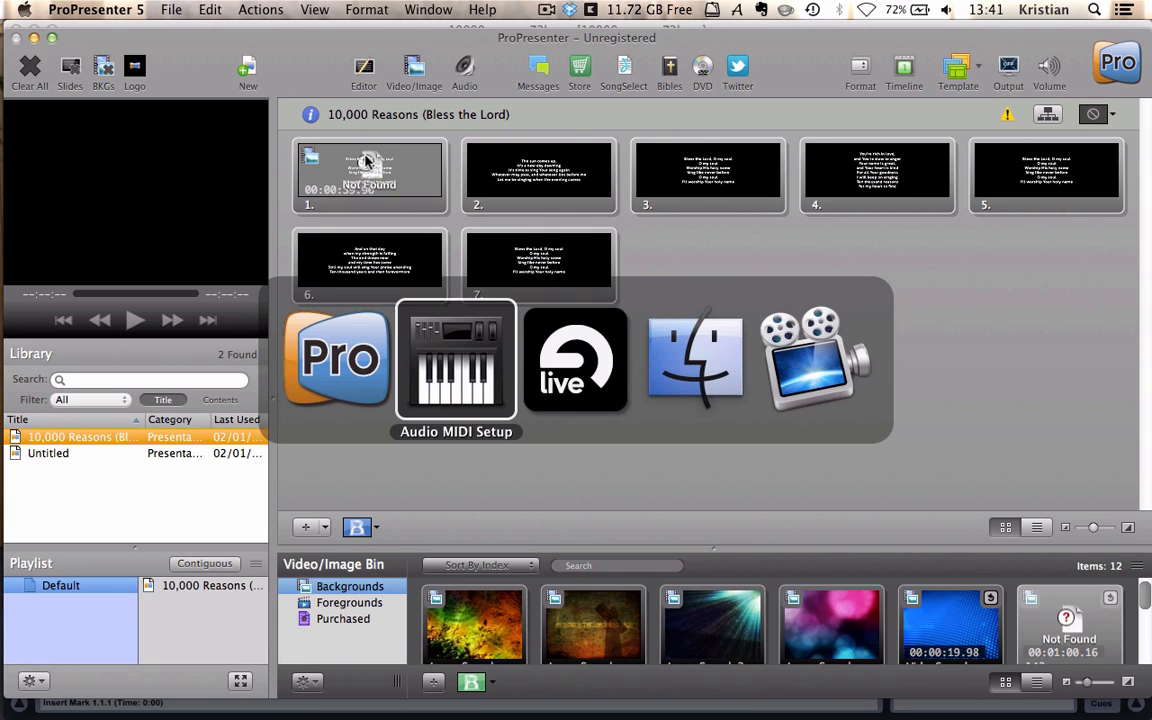
key("super+Tab")
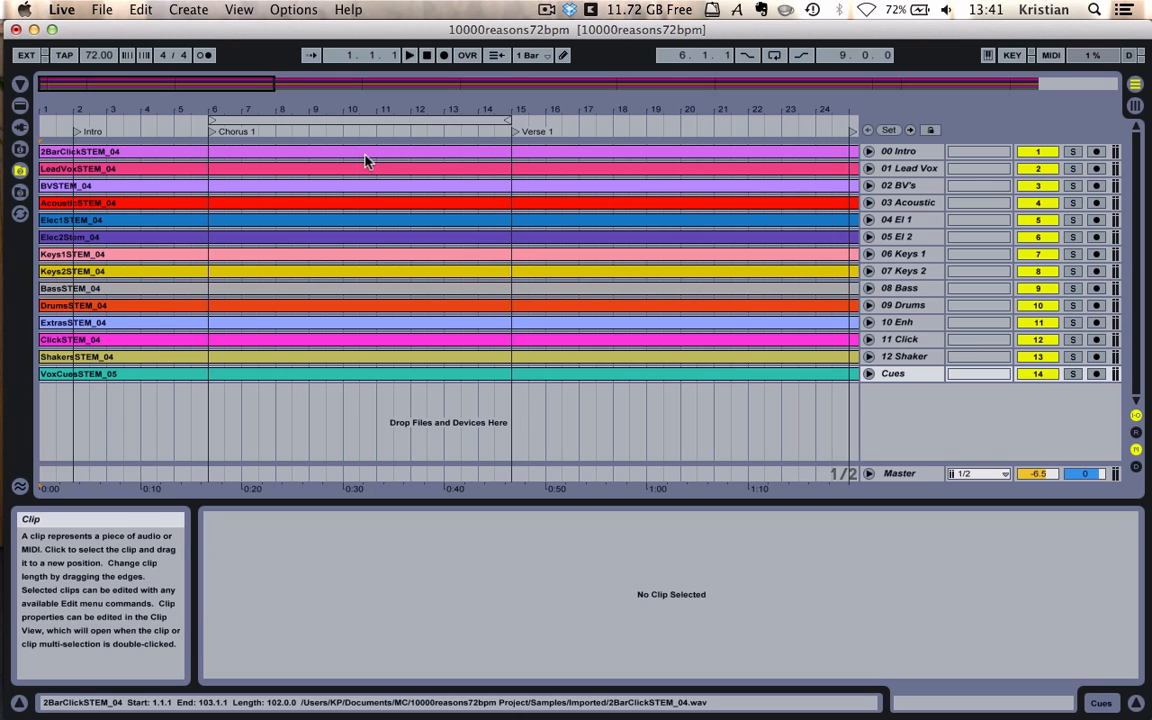
left_click(192, 12)
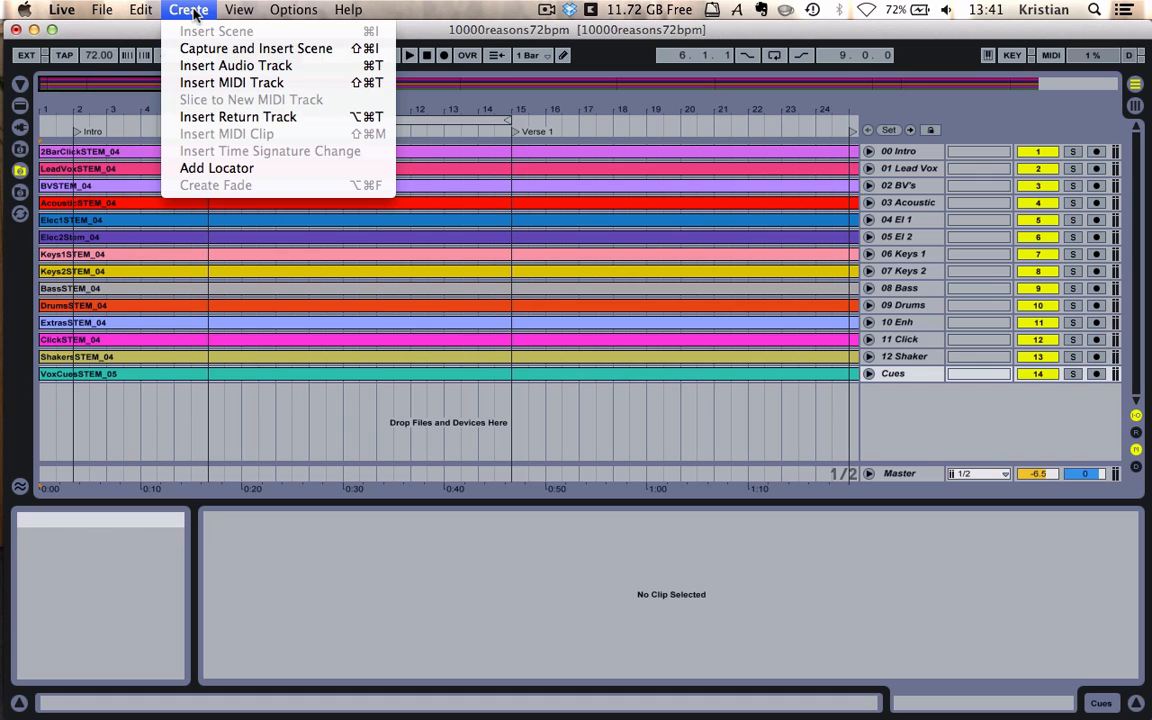
left_click(190, 80)
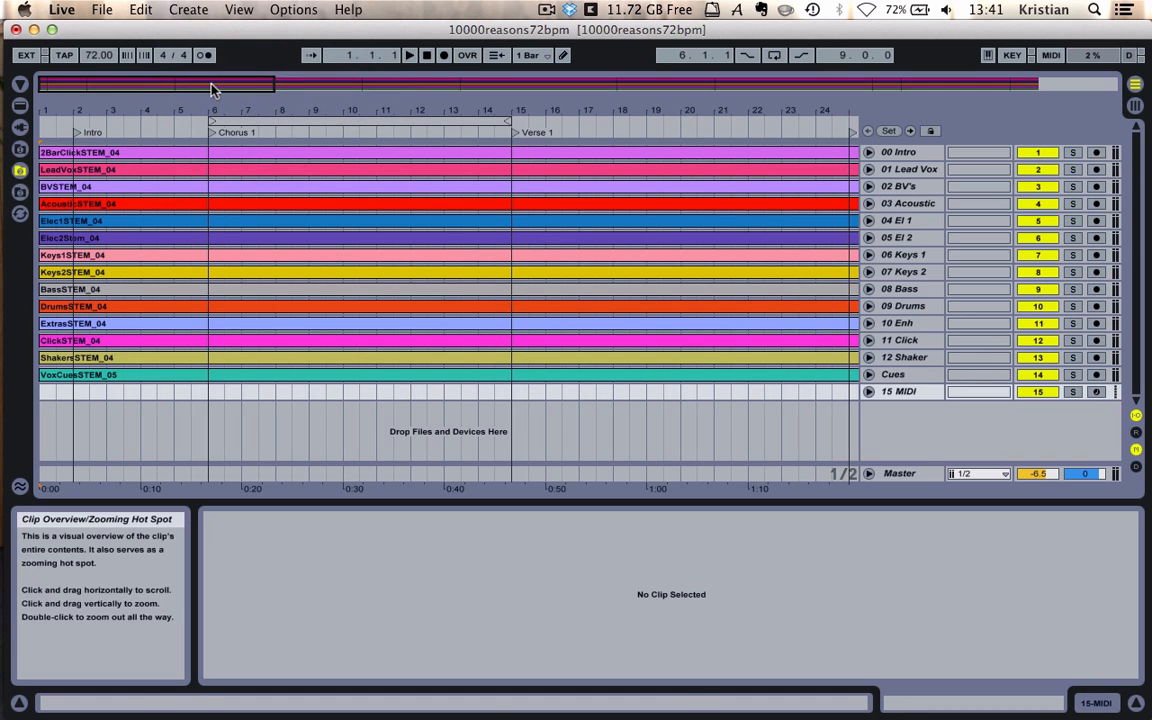
Step: Enable the Track switch for the IAC Driver (IAC Bus 3) output in the MIDI preferences and route the 15 MIDI track's output to it
left_click(868, 392)
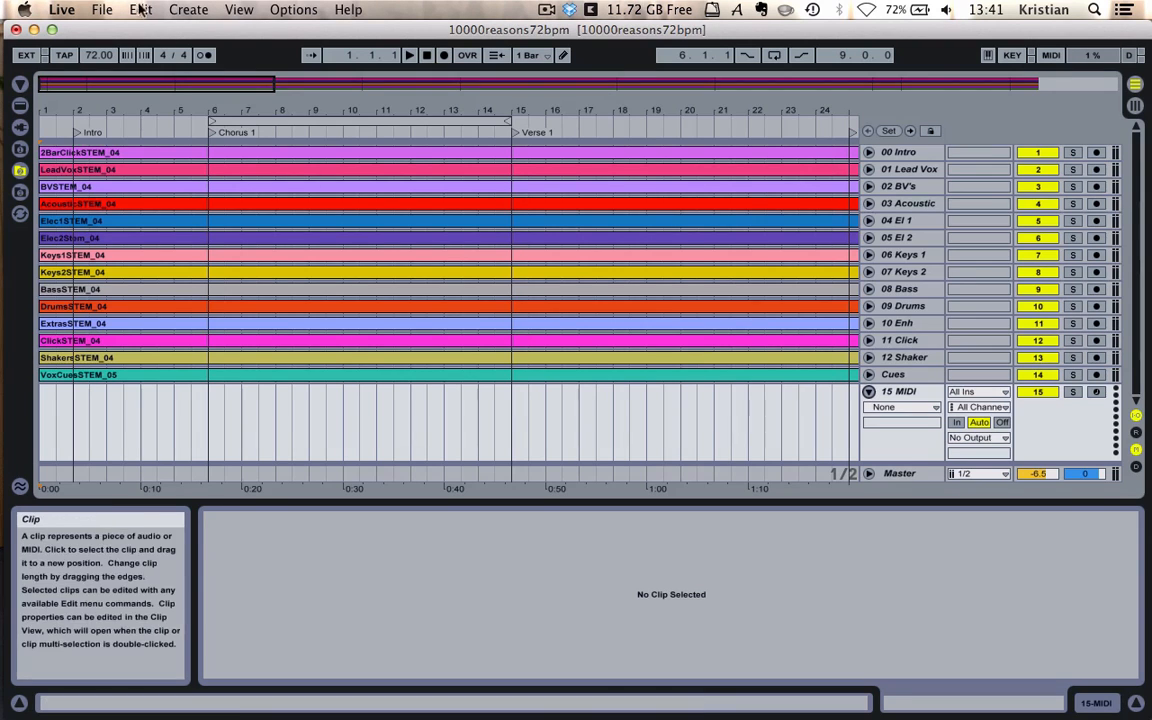
left_click(62, 9)
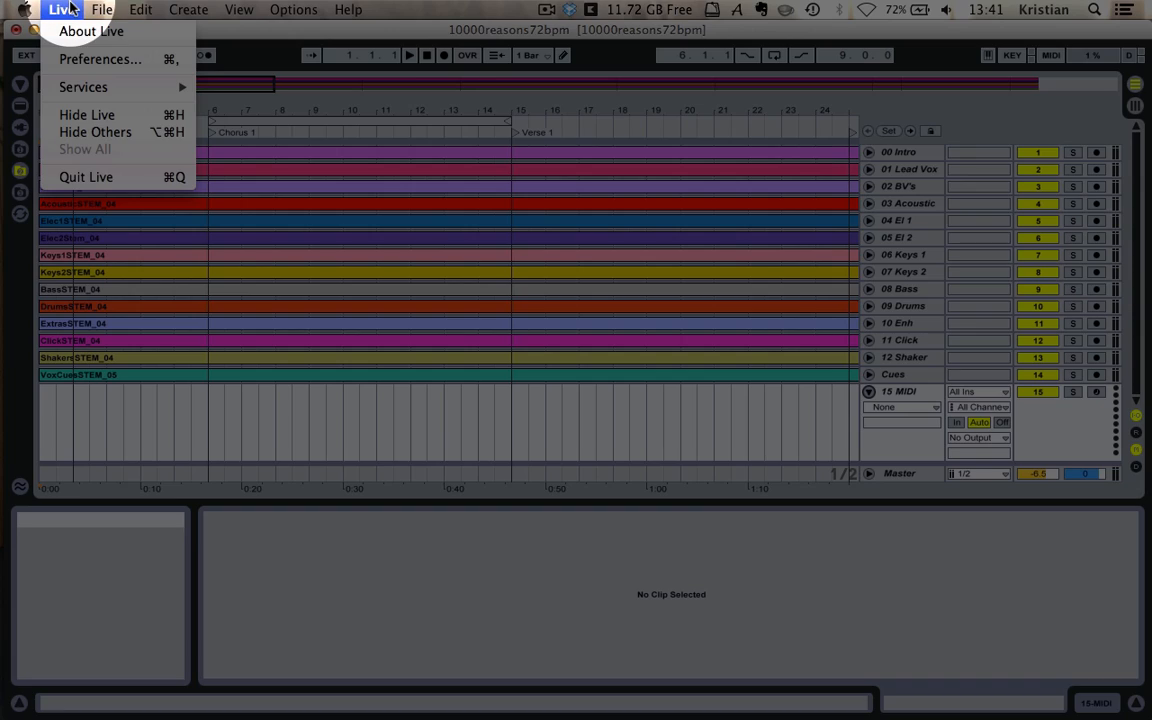
left_click(98, 59)
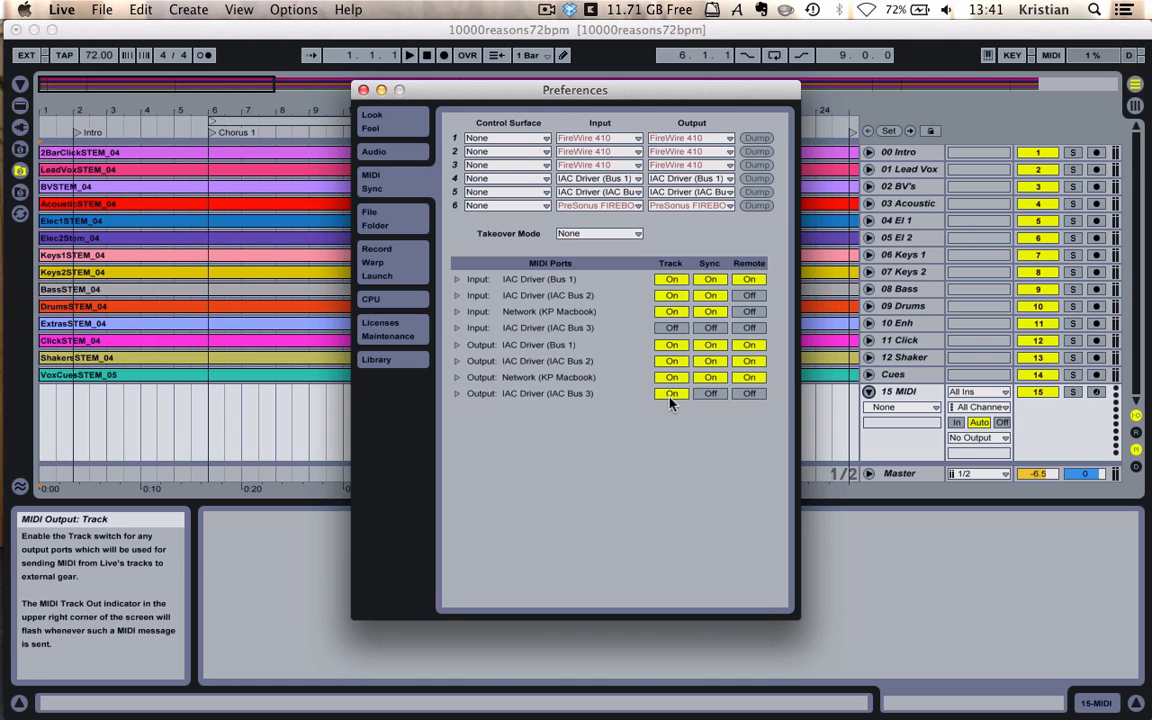
left_click(363, 89)
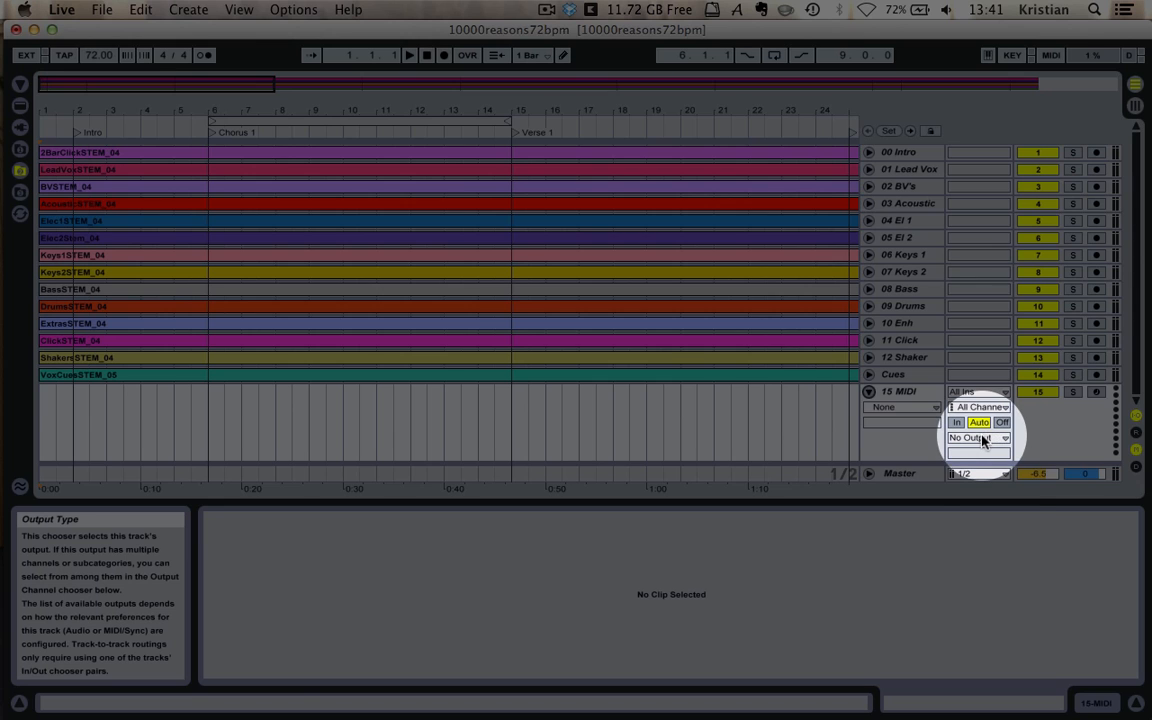
left_click(975, 438)
left_click(990, 477)
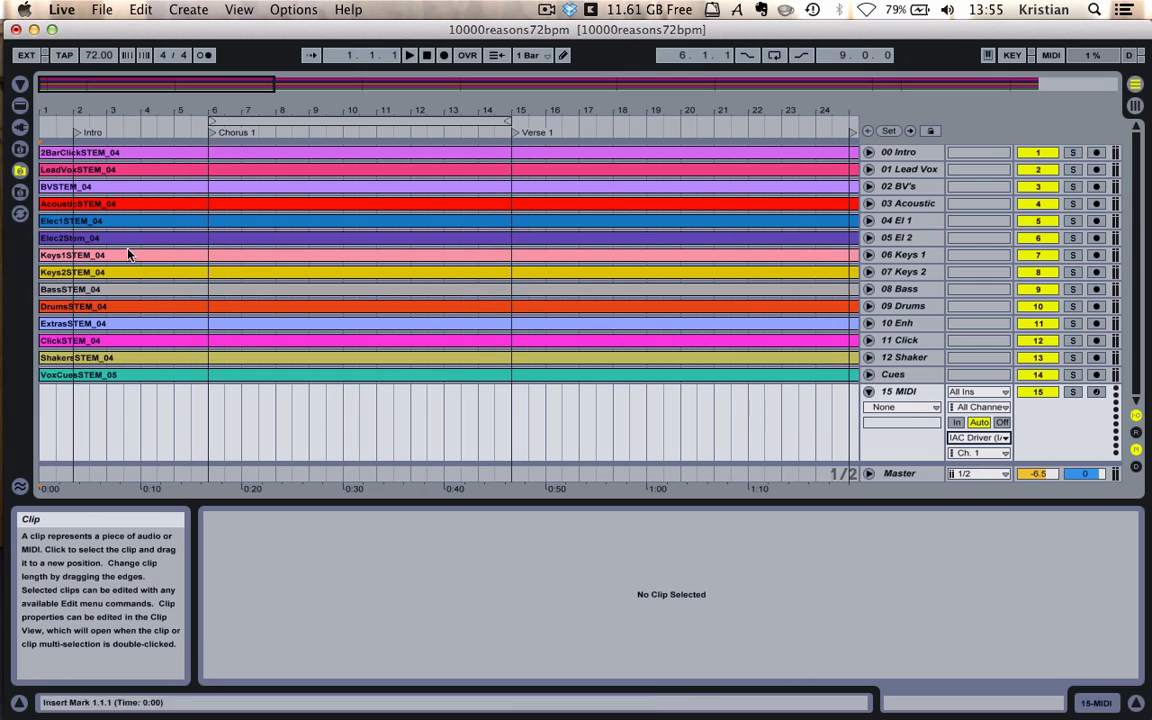
Step: Place the Clear-Slide clip from the Midi Cues for ProPresenter (WBB) set on the MIDI track, half a bar before the Intro
left_click(18, 172)
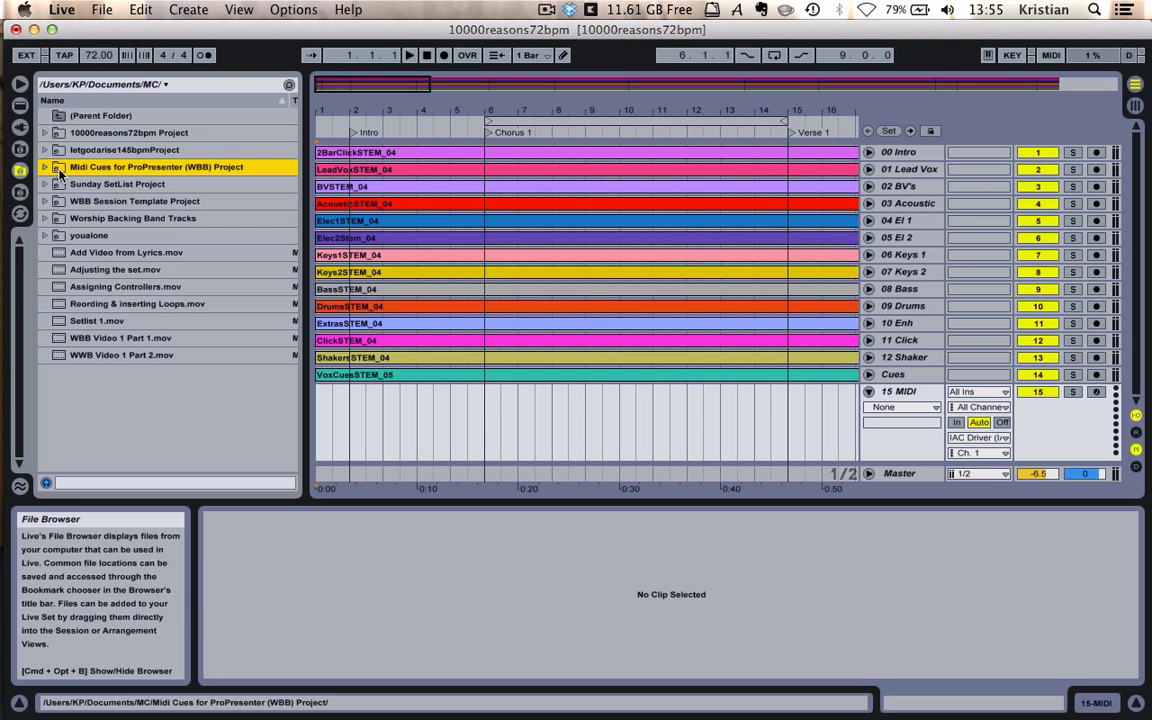
left_click(44, 168)
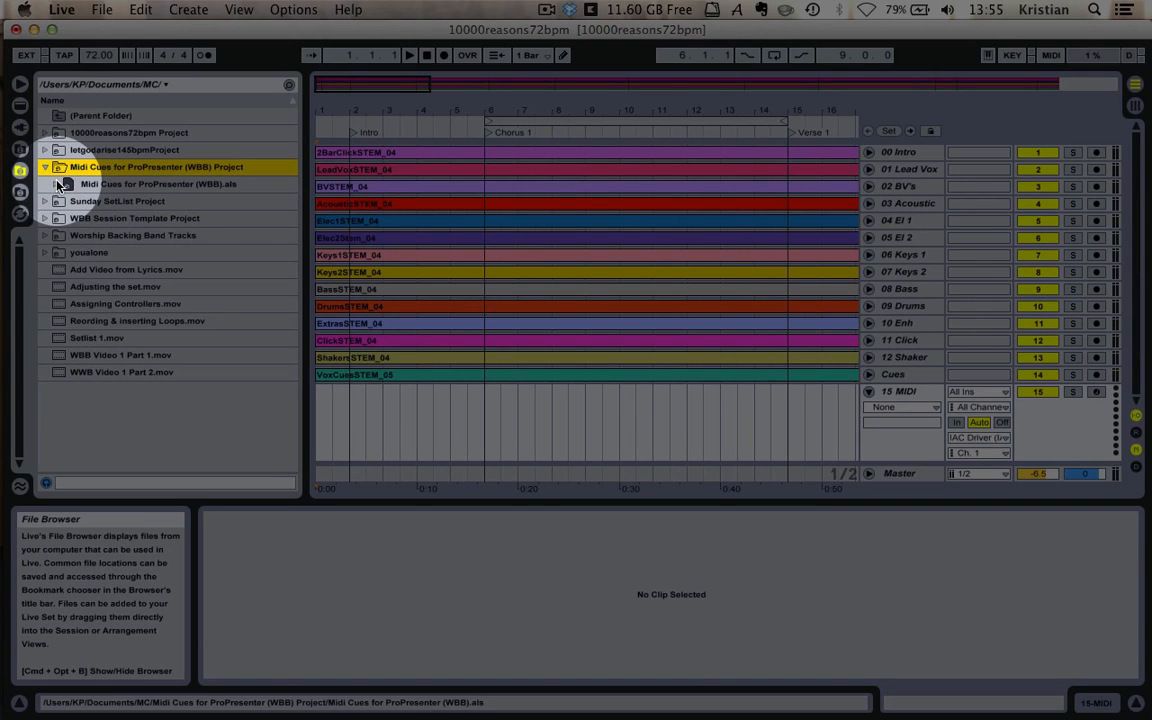
left_click(56, 186)
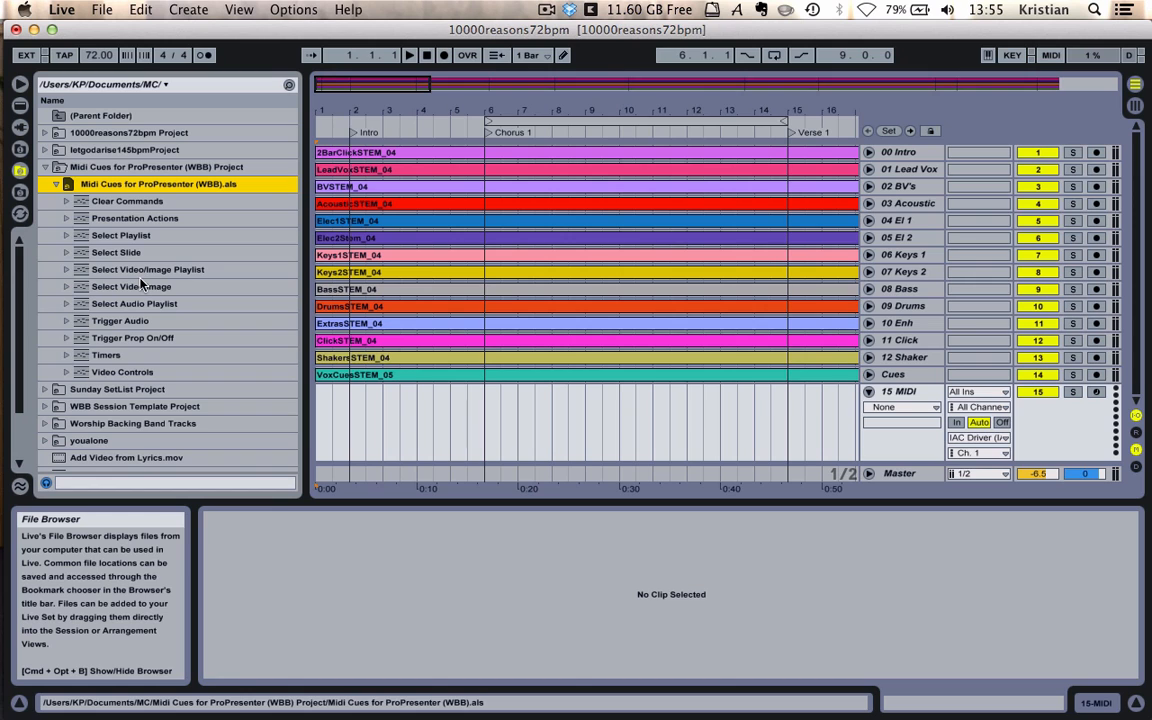
left_click(67, 202)
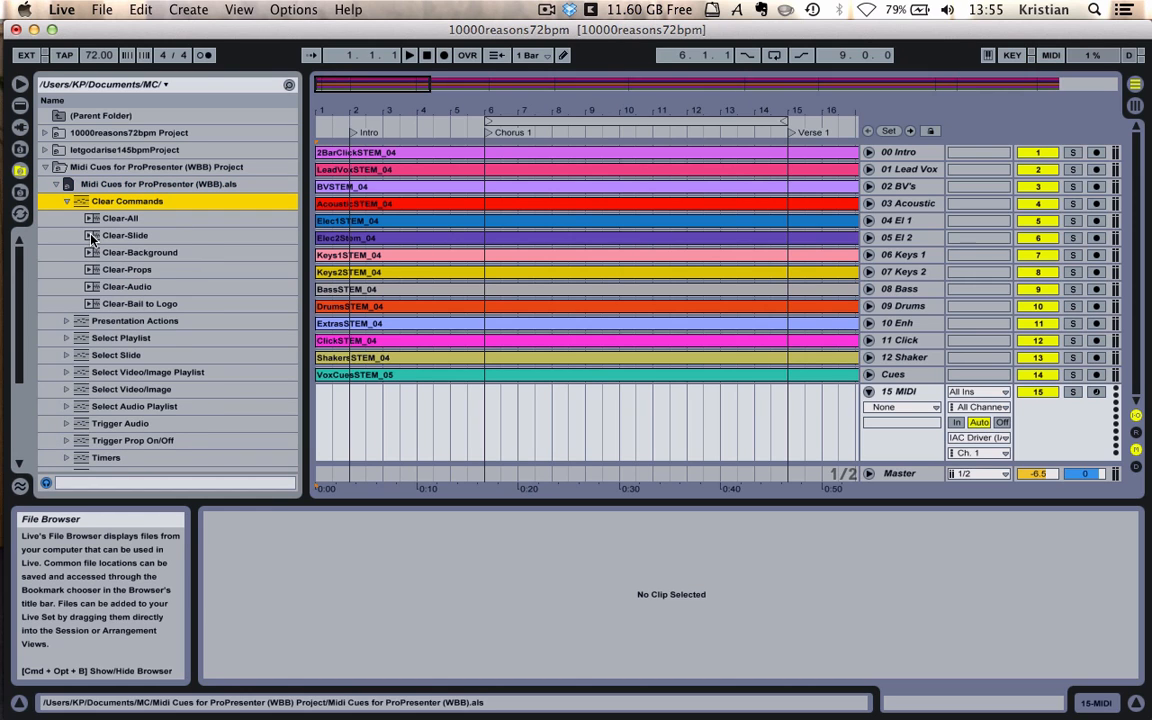
left_click_drag(91, 236, 335, 396)
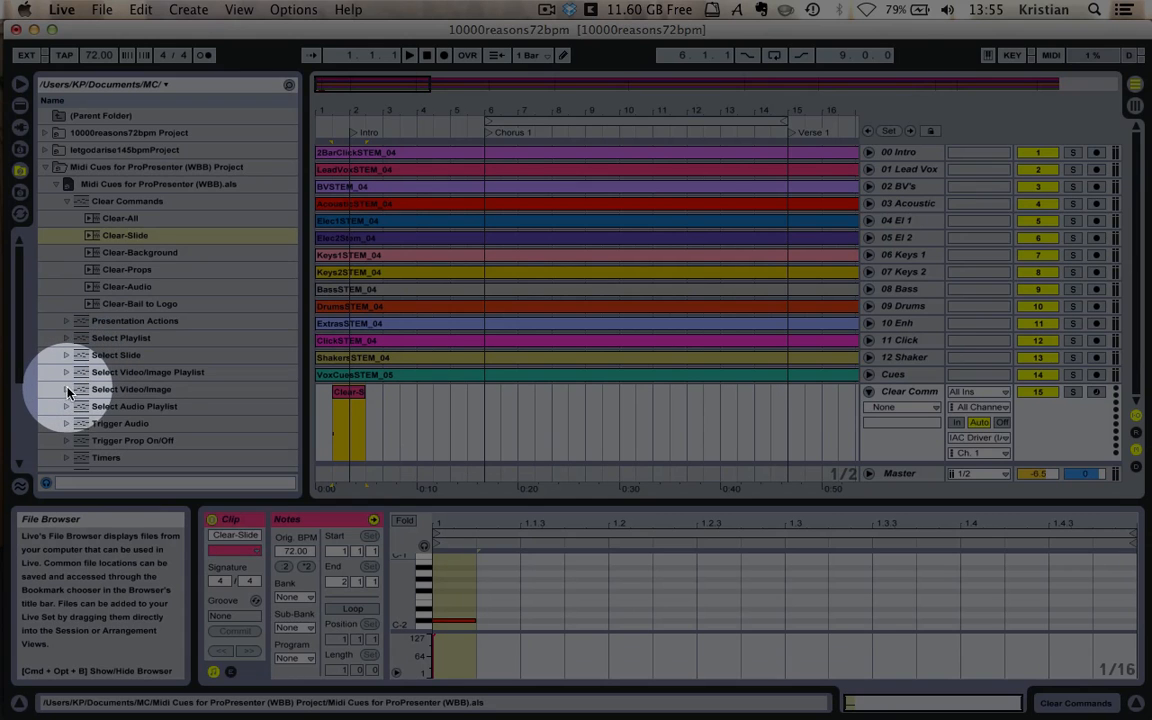
Step: Add a clip from the Select Video/Image cues at the Intro marker and expand the Select Slide cues
left_click(67, 389)
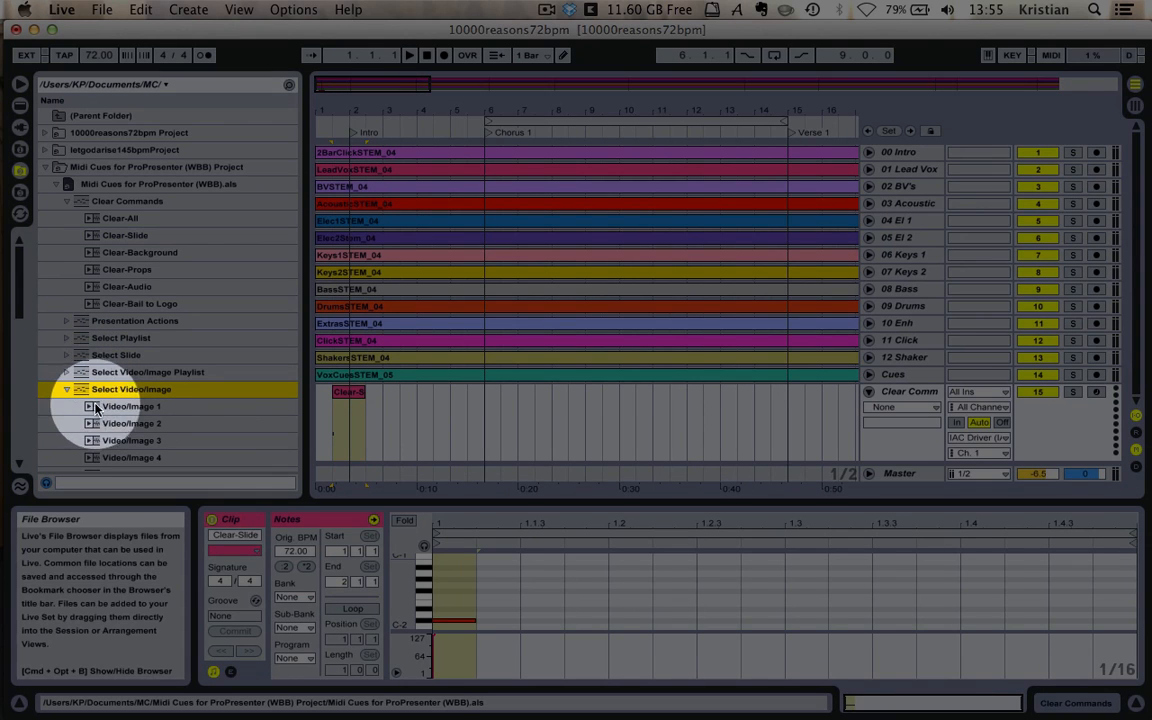
left_click_drag(91, 427, 359, 410)
left_click(65, 390)
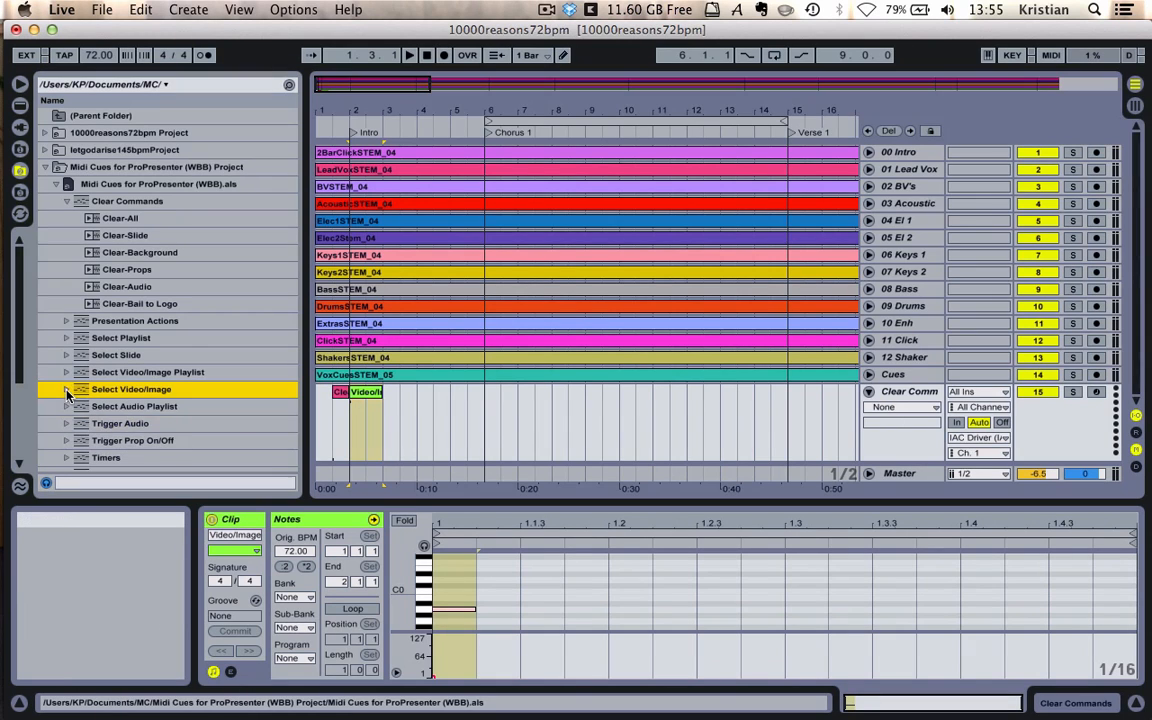
left_click(68, 201)
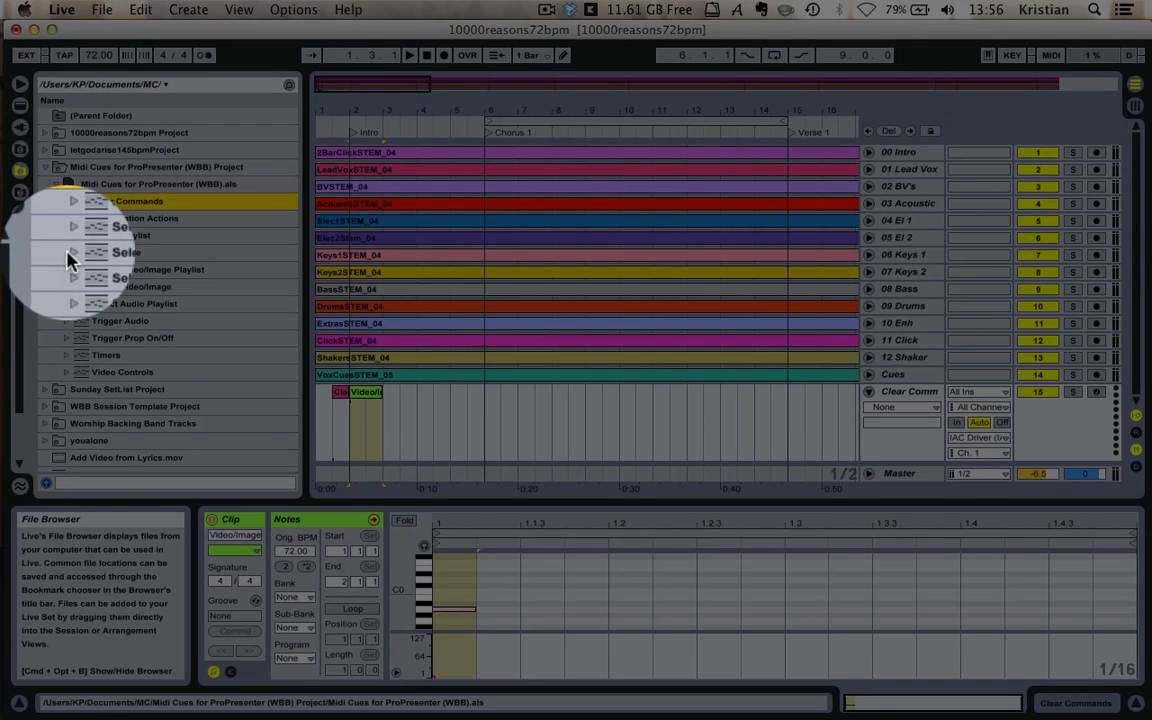
left_click(67, 252)
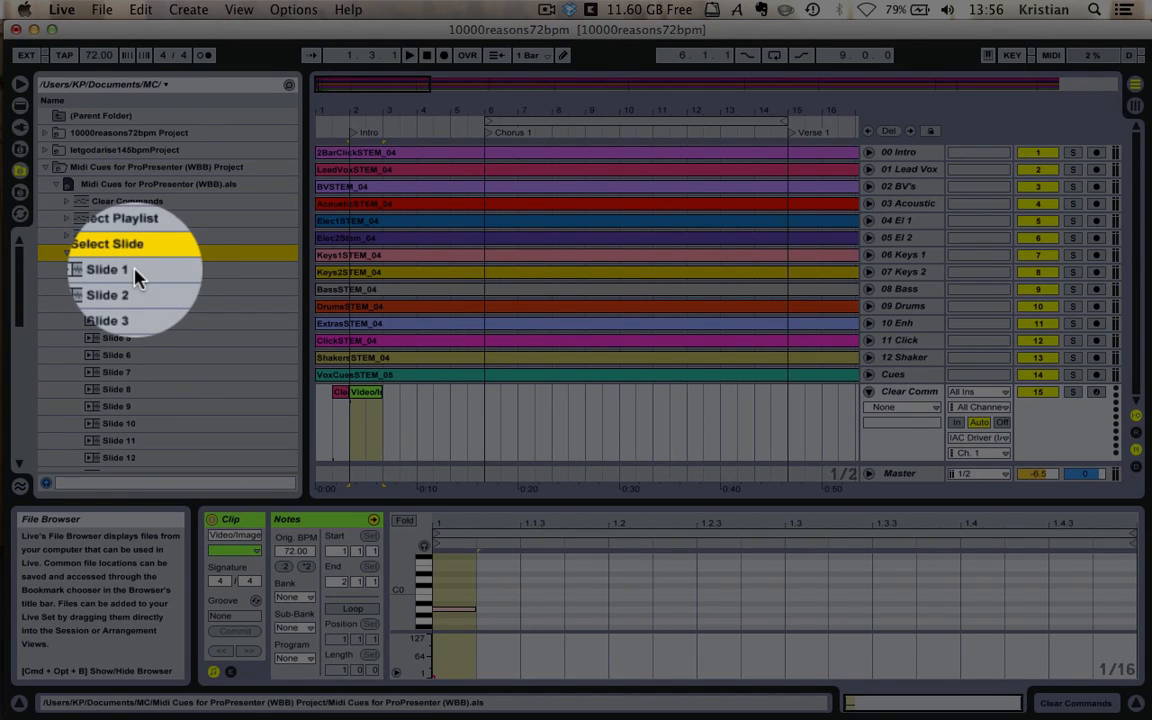
Step: Switch to ProPresenter and show slides 1, 2 and 3 of the 10,000 Reasons presentation to check their order
key("super+Tab")
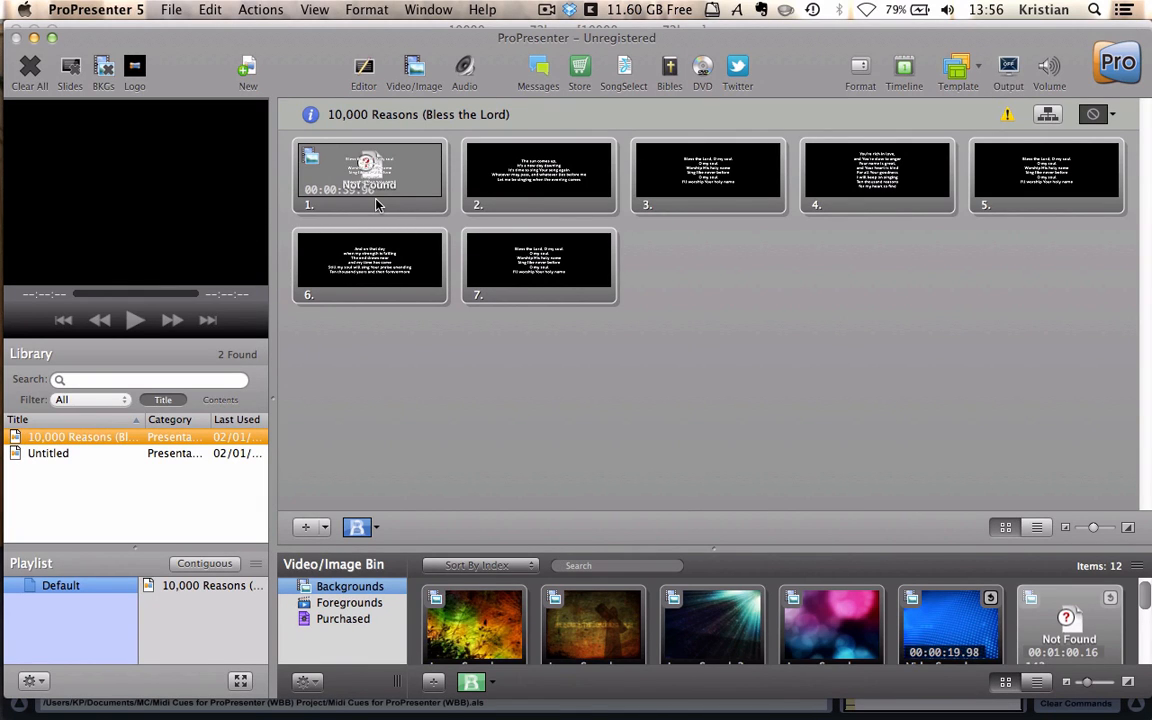
left_click(376, 204)
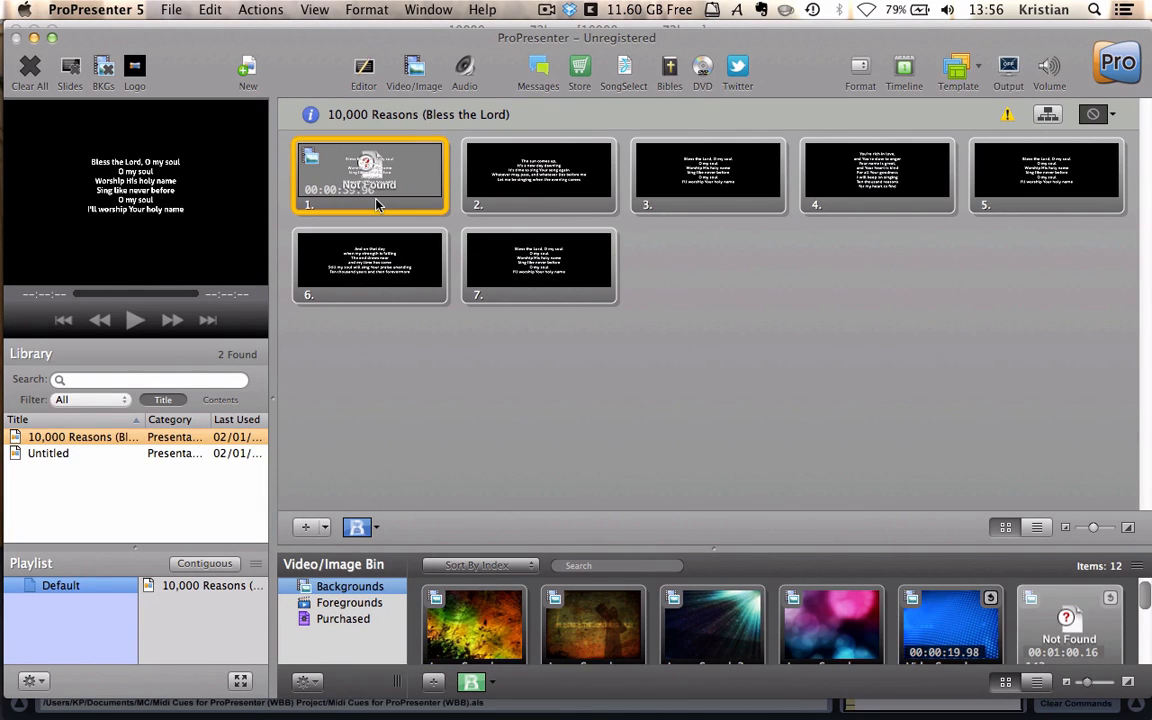
left_click(514, 189)
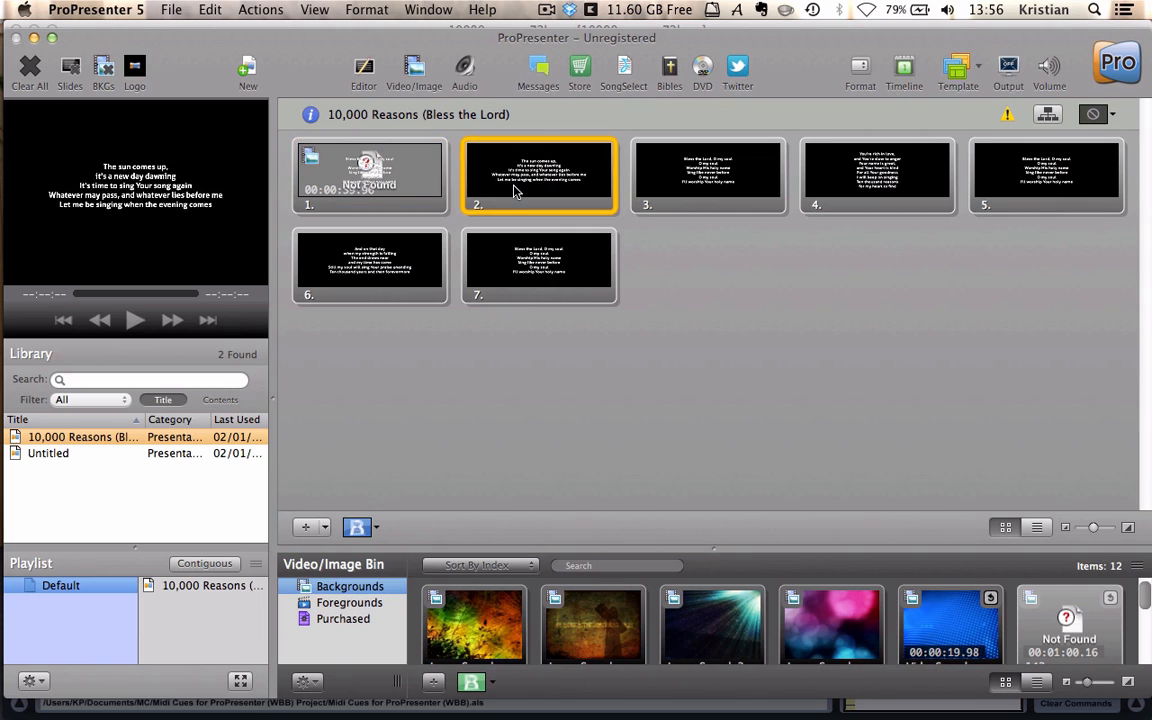
left_click(667, 195)
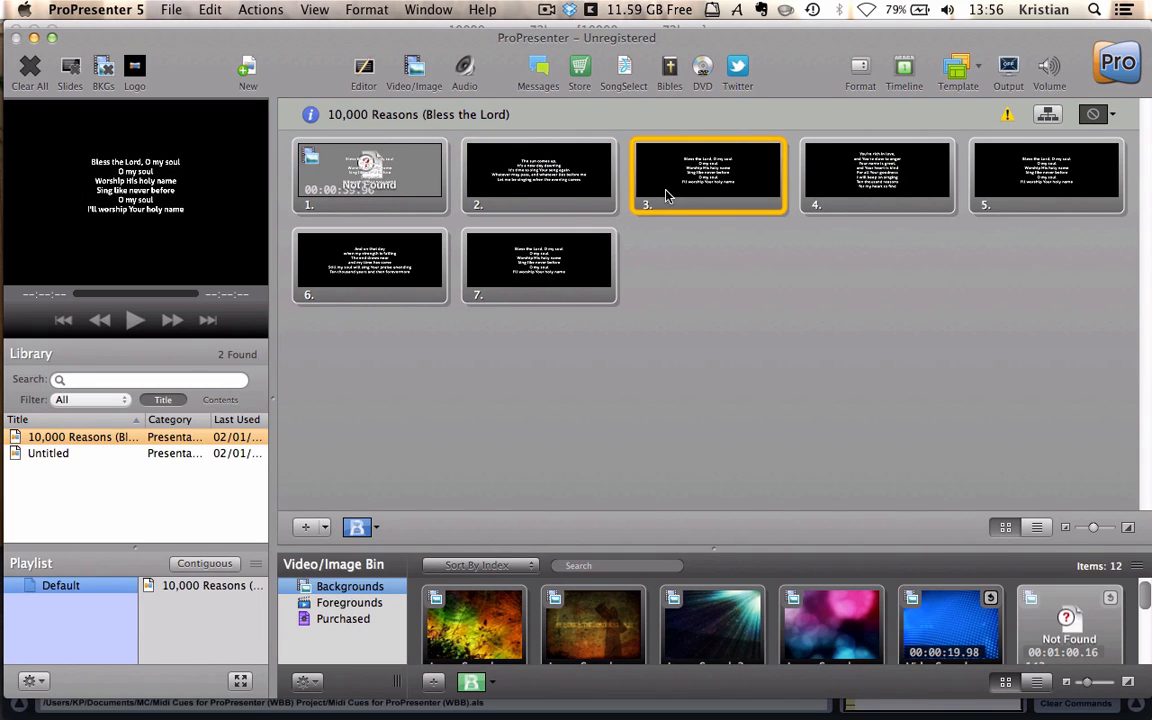
Step: Switch back to Ableton Live and place the Slide 1 clip half a bar before Chorus 1 and Slide 2 half a bar before Verse 1
key("cmd+Tab")
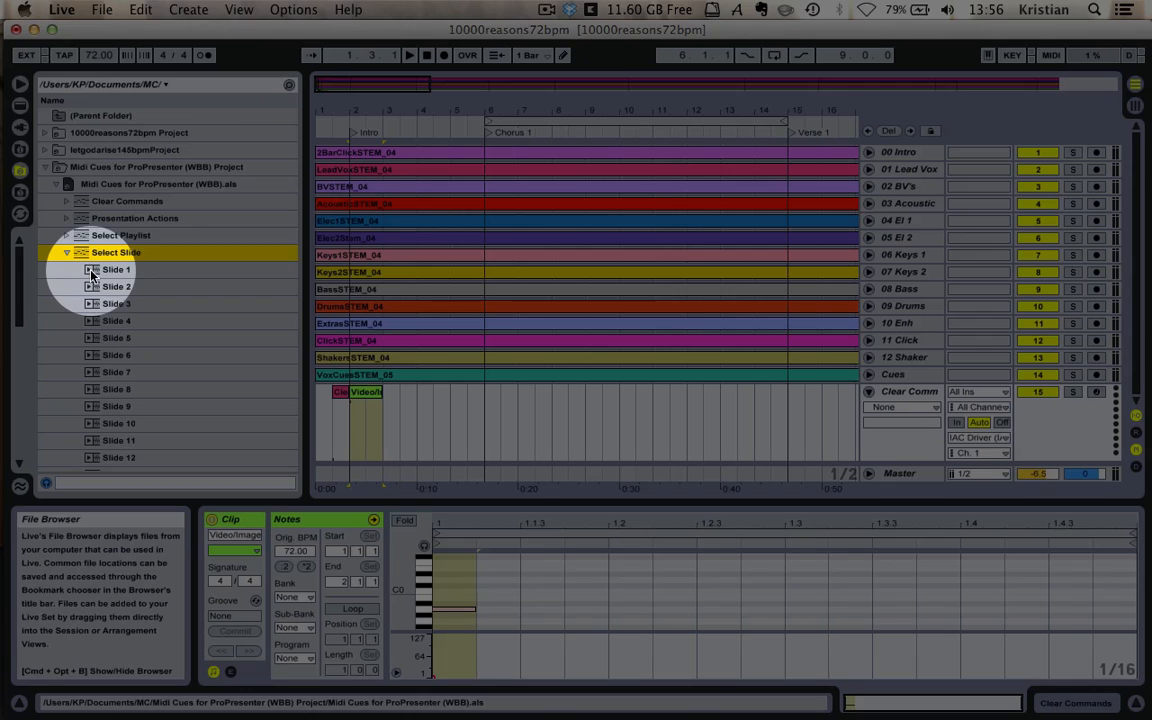
left_click_drag(91, 276, 463, 403)
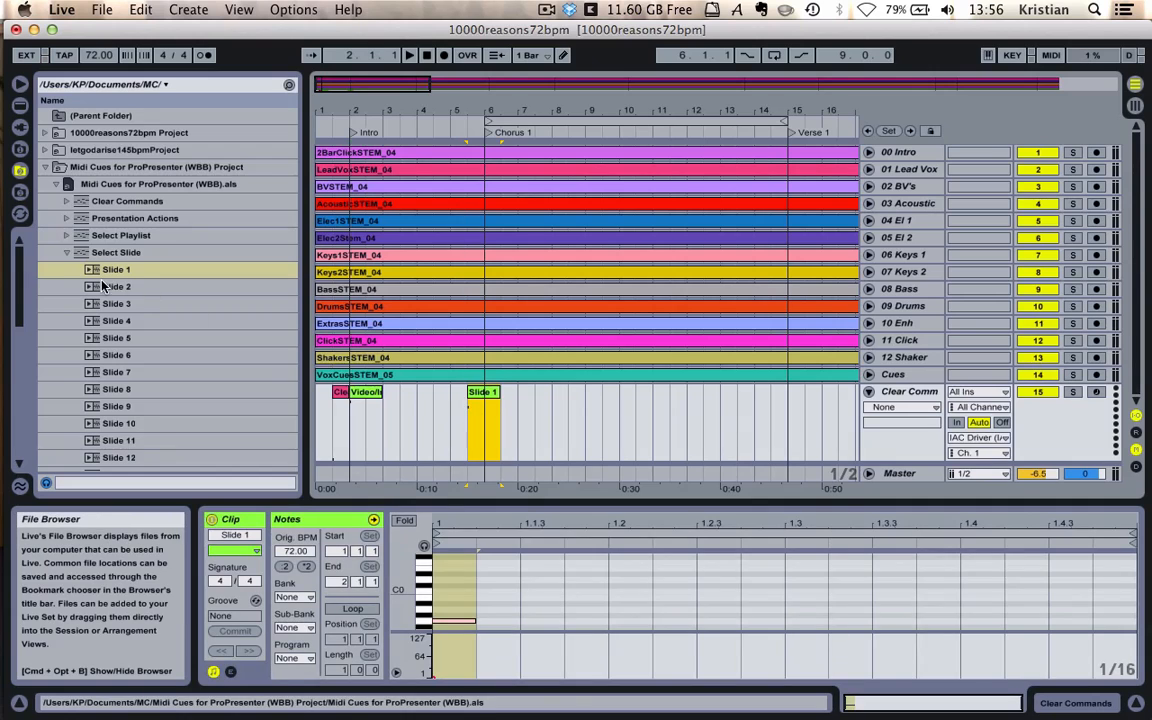
left_click(95, 287)
left_click_drag(95, 289, 770, 403)
Step: Place another Slide 1 clip on the cue track half a bar before Chorus 2 and collapse the Select Slide cues
scroll(666, 408, "right", 10)
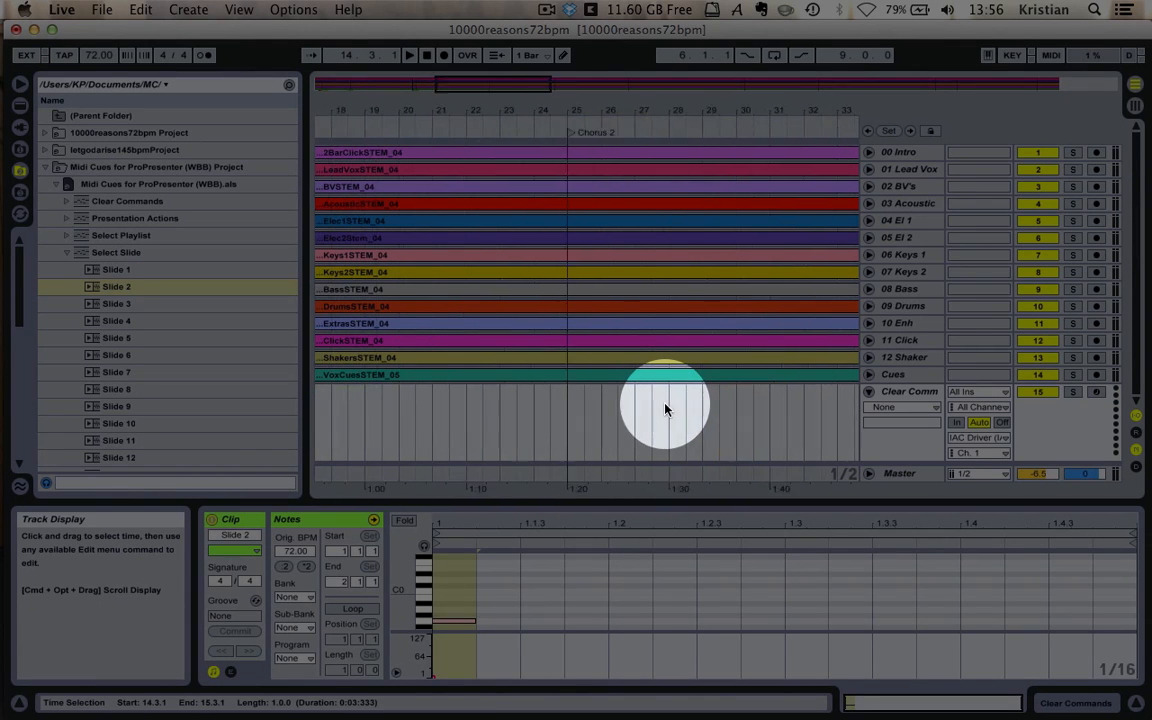
scroll(666, 408, "left", 1)
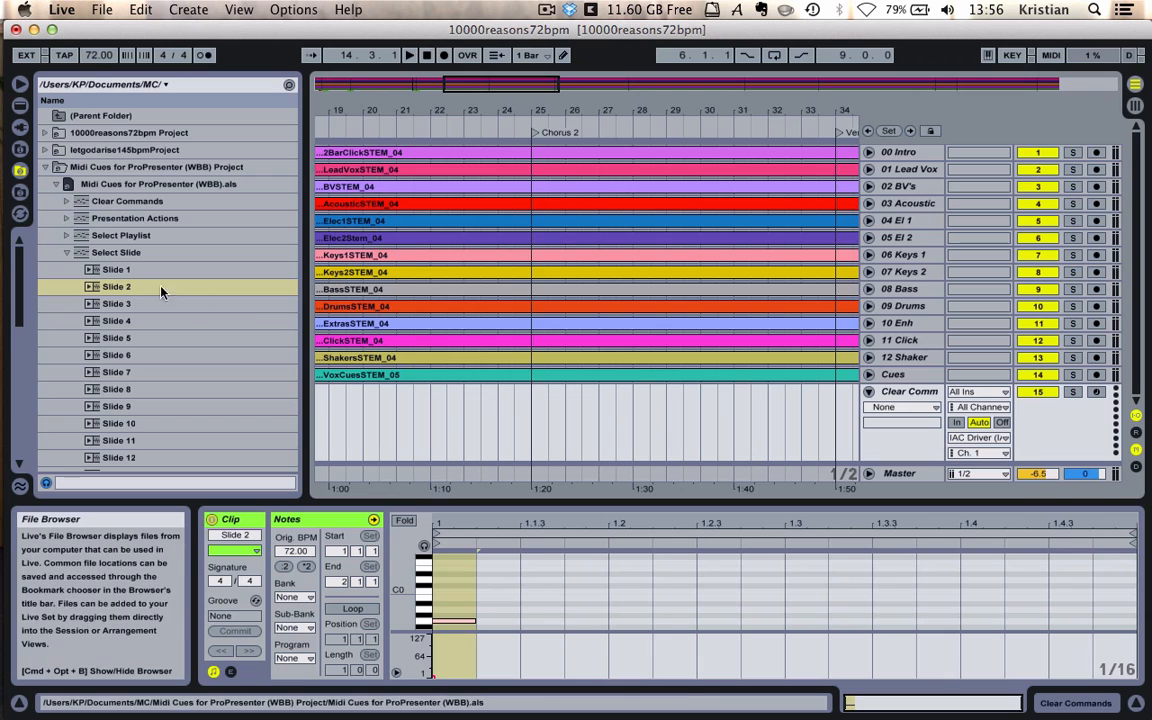
left_click_drag(108, 275, 513, 401)
scroll(513, 401, "left", 15)
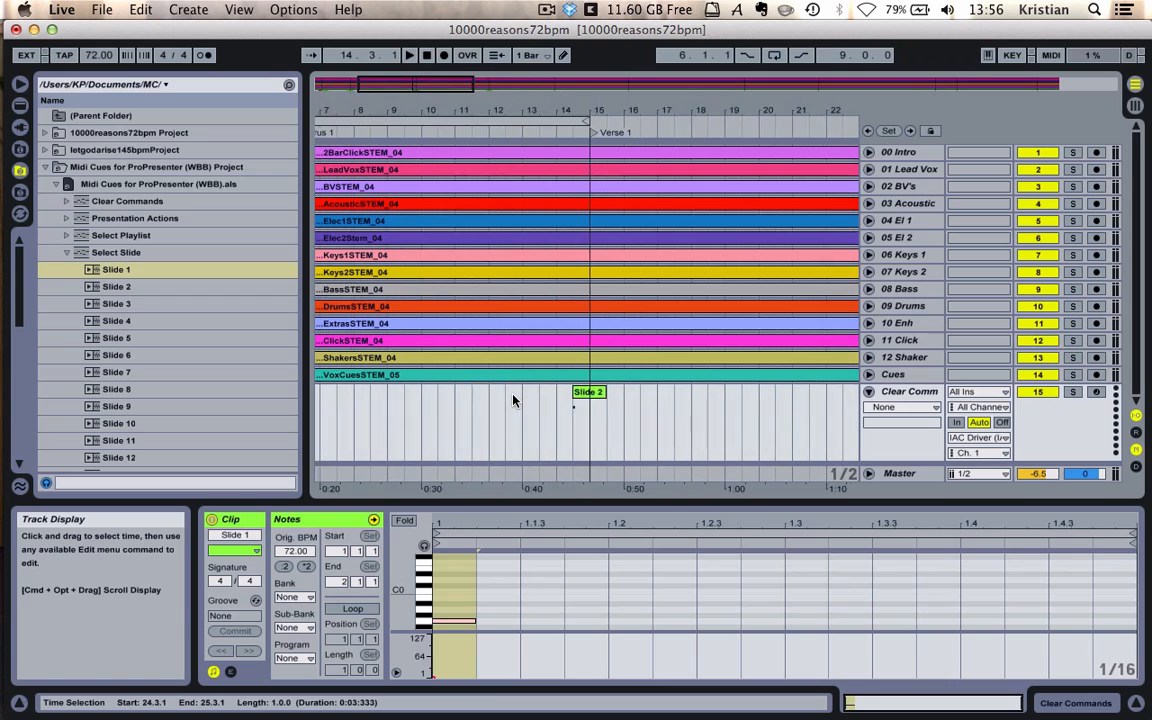
scroll(513, 401, "left", 2)
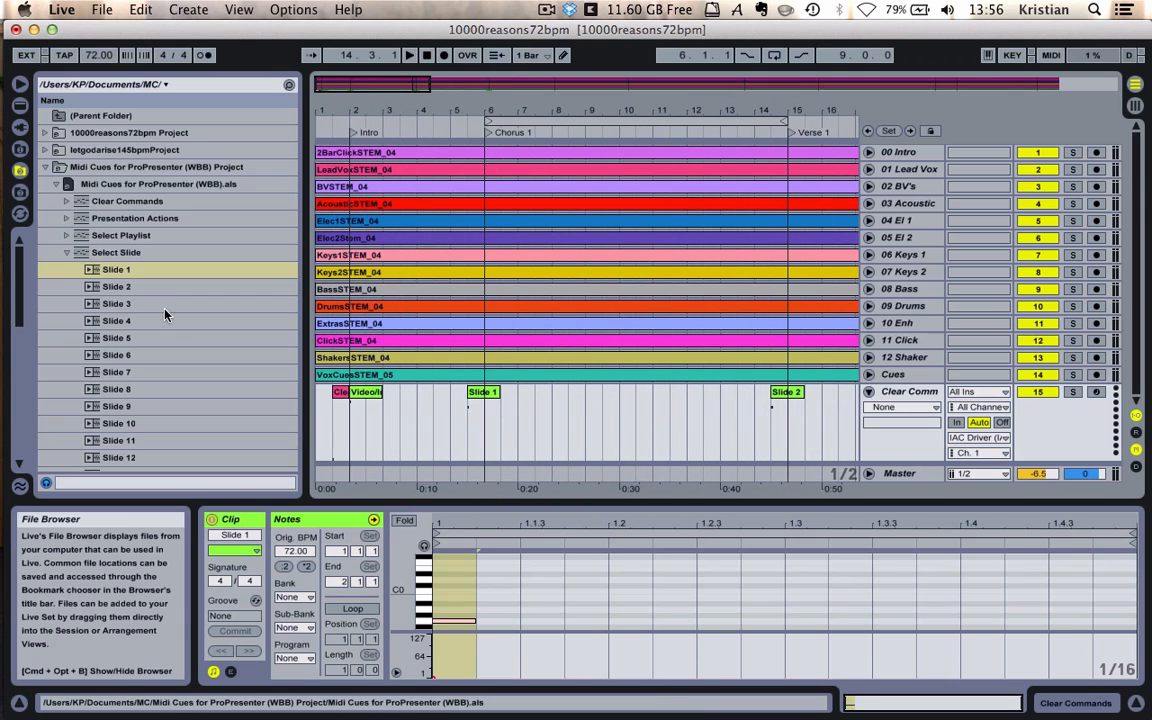
left_click(67, 253)
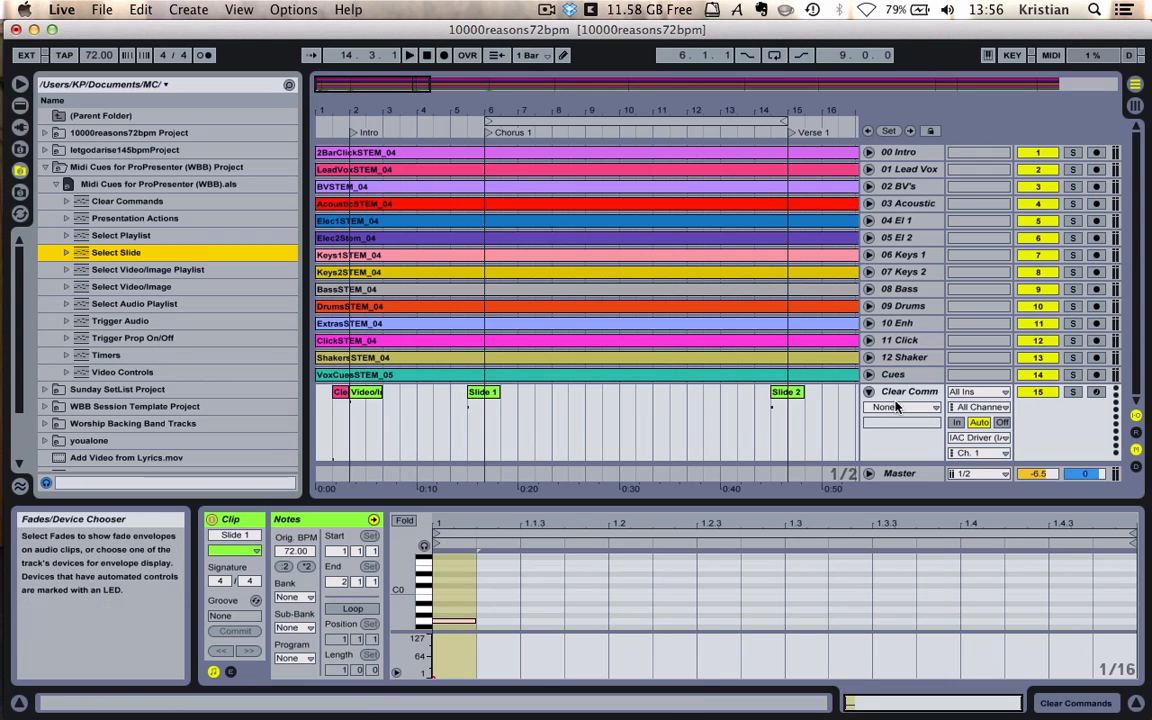
Step: Fold the Clear Commands track and insert another MIDI track below it
left_click(867, 395)
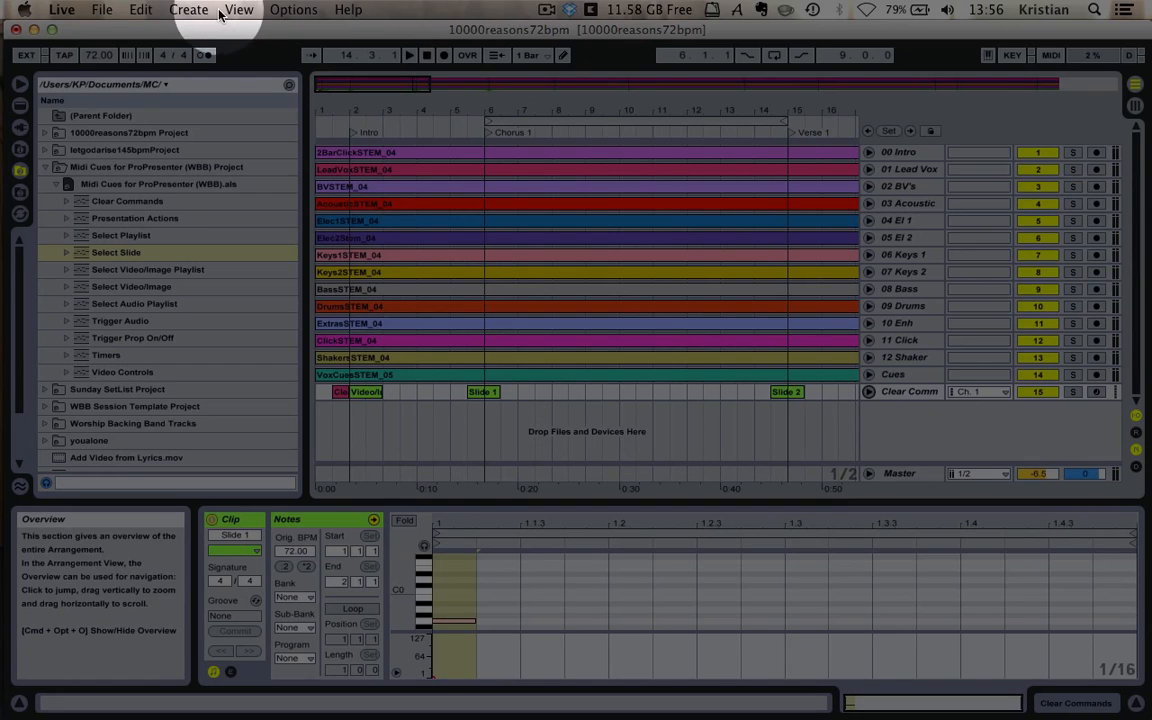
left_click(238, 10)
mouse_move(188, 10)
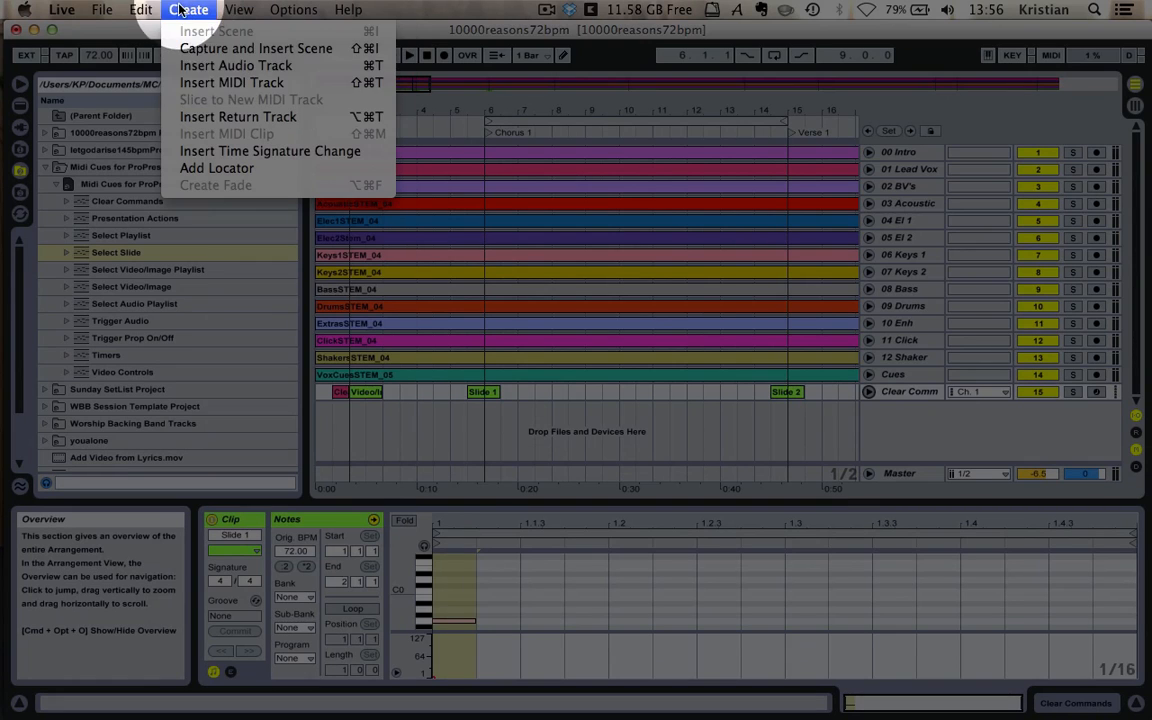
left_click(205, 80)
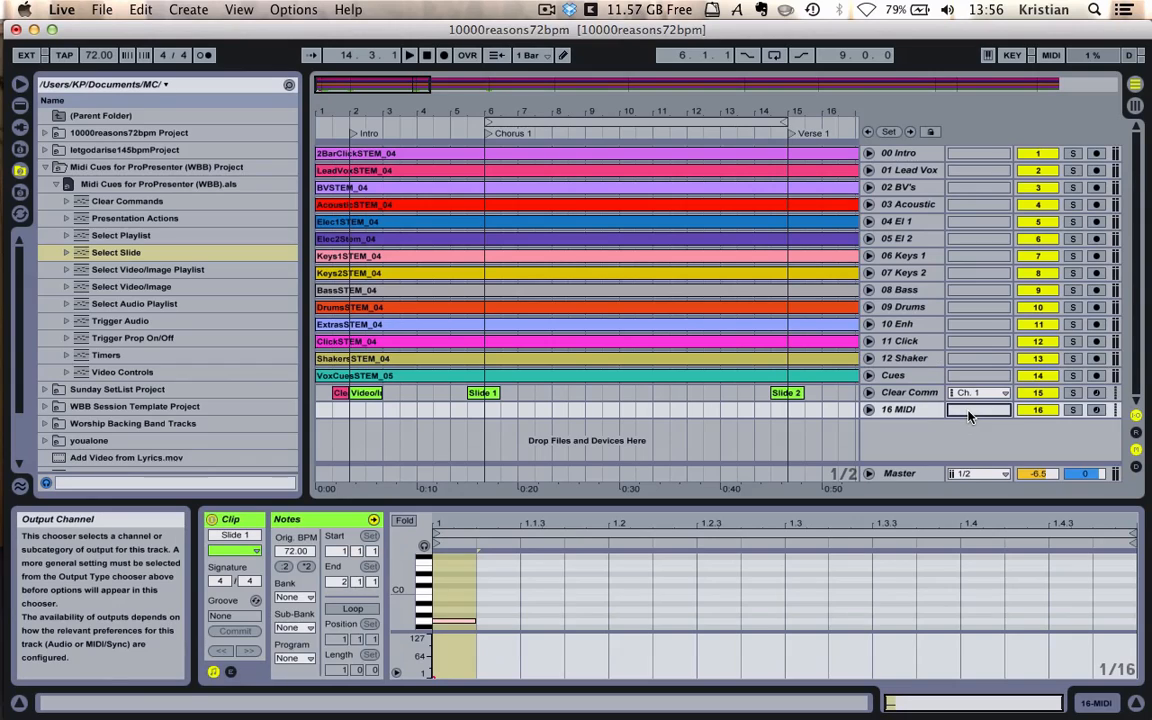
Step: Set the 16 MIDI track's output to IAC Driver (IAC Bus 3) and its input to No Input
left_click(968, 412)
left_click(868, 409)
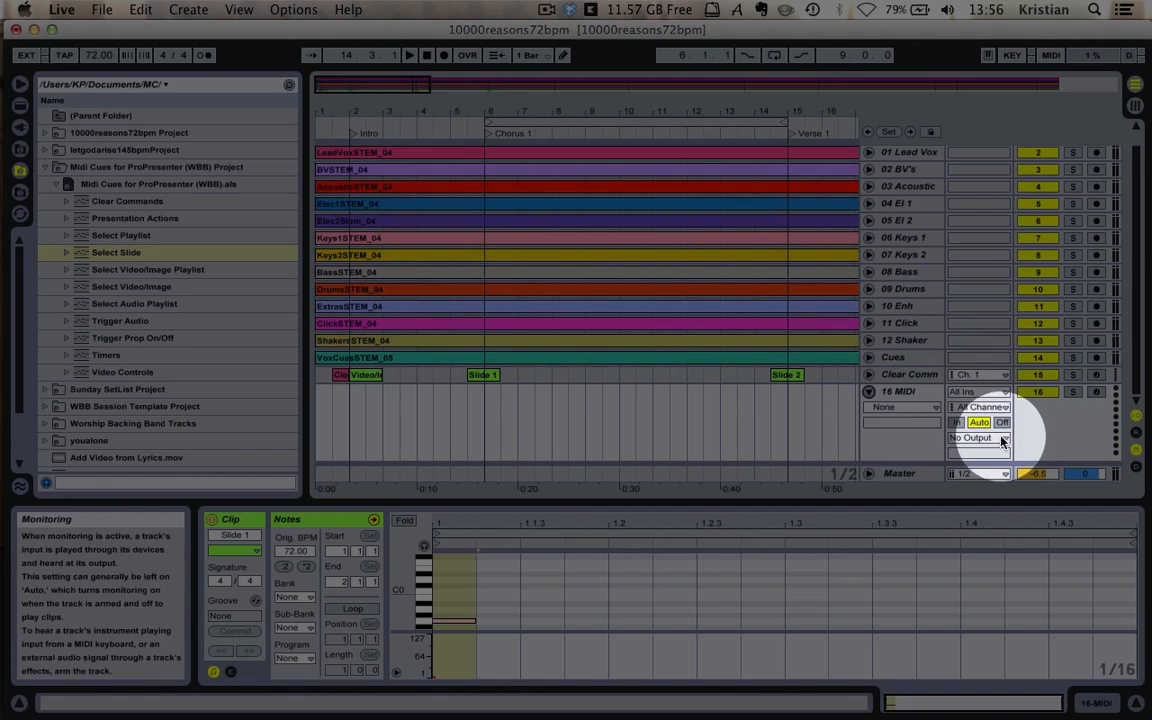
left_click(997, 440)
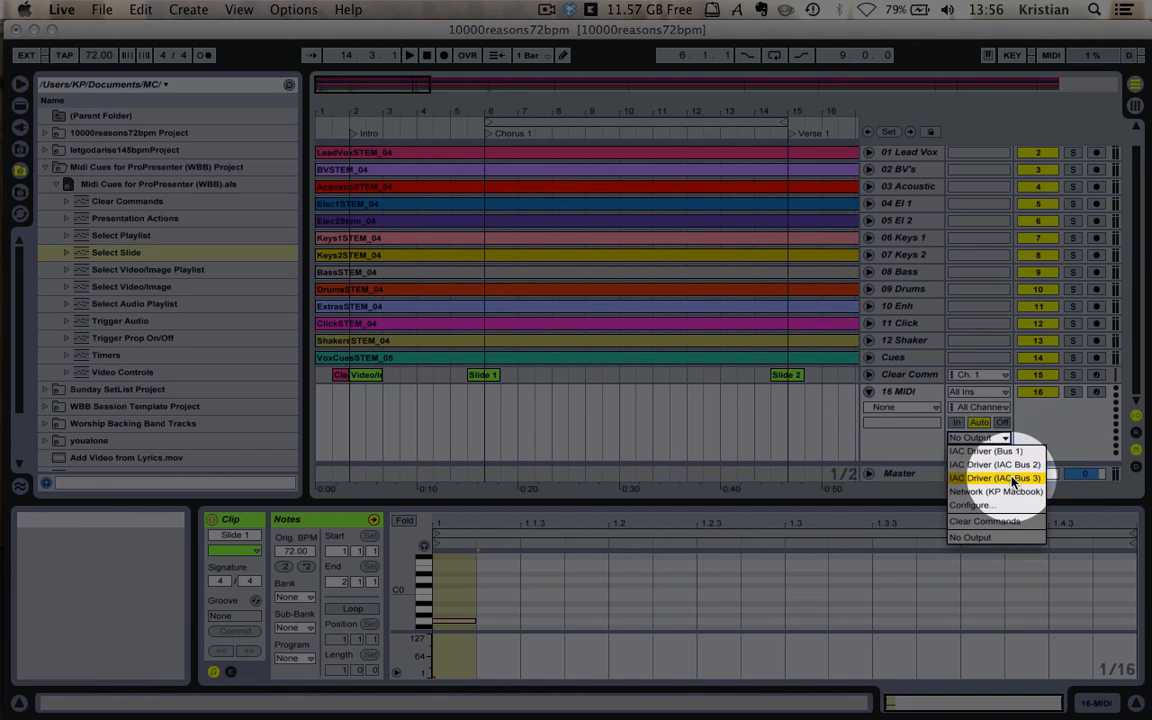
left_click(1030, 479)
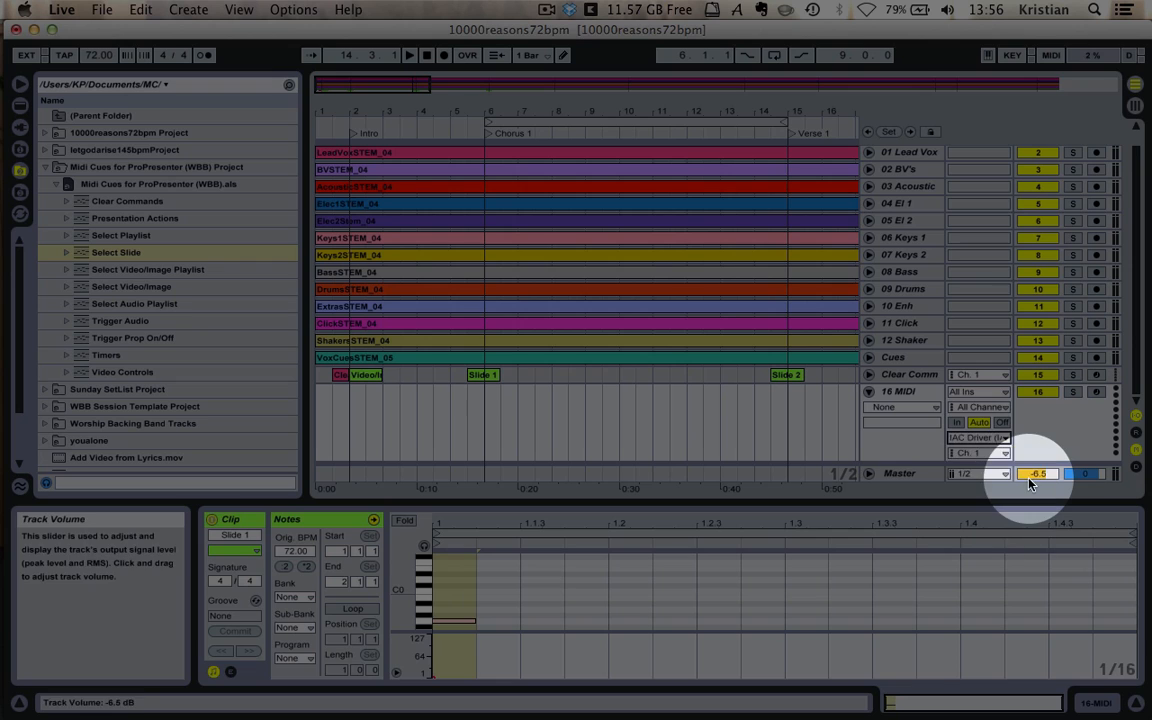
left_click(979, 392)
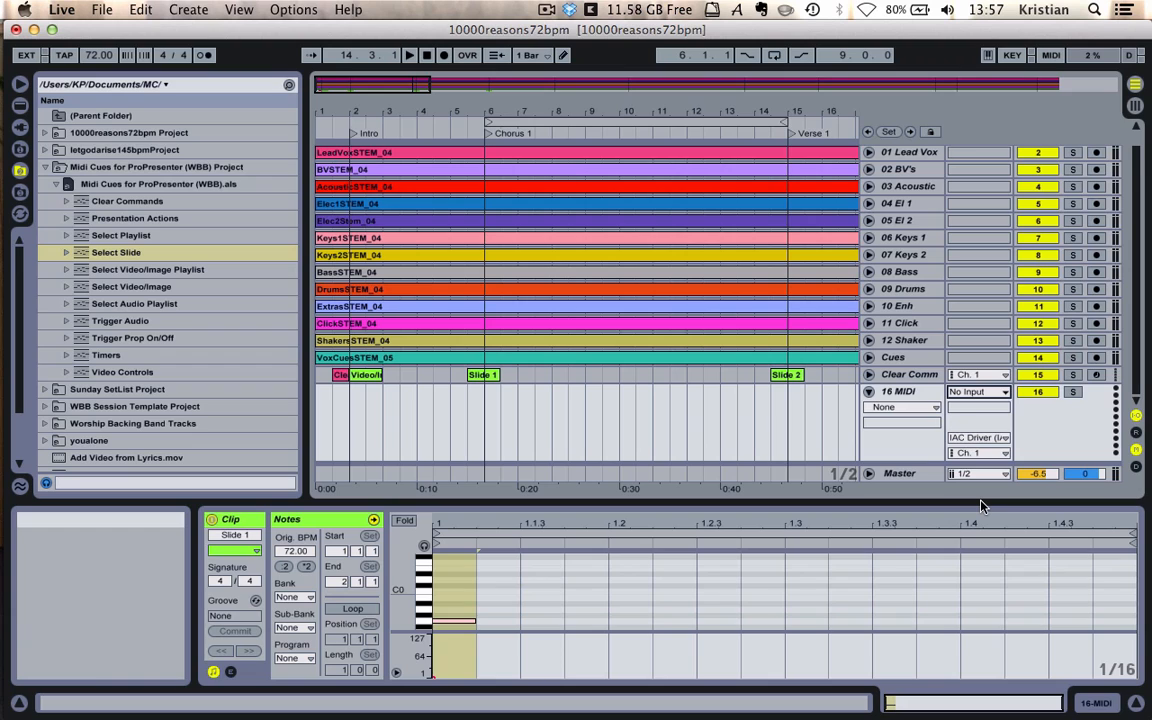
Step: Fold and delete the 16 MIDI track
left_click(869, 392)
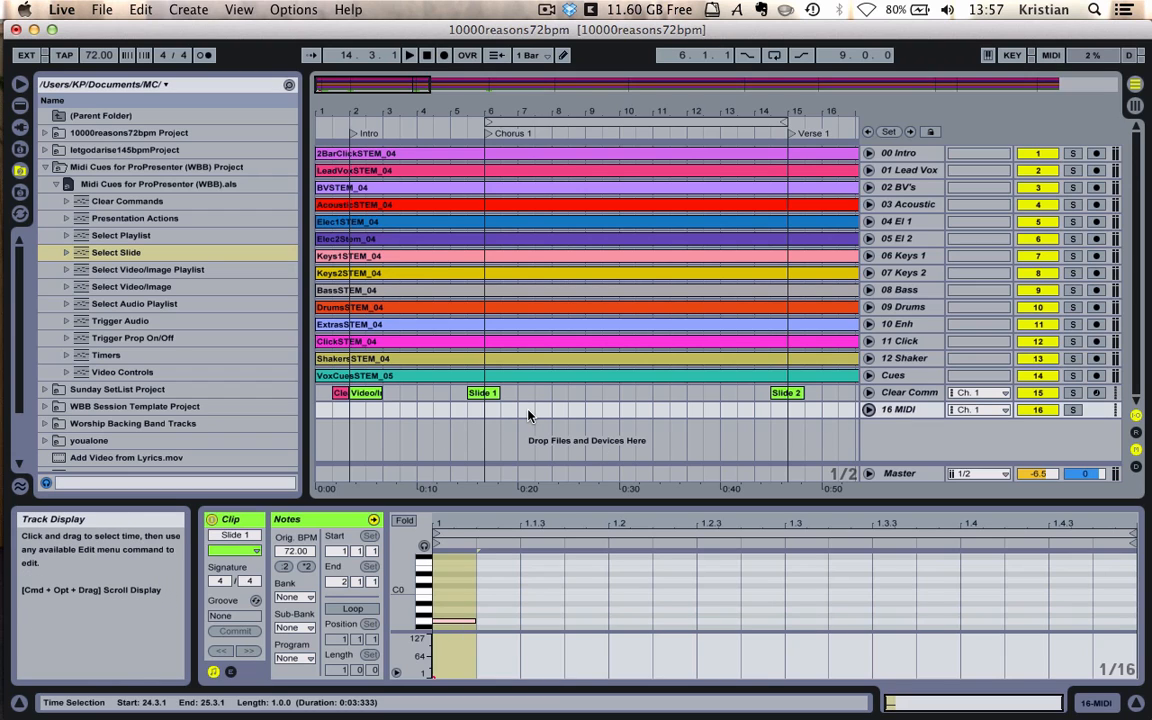
left_click(924, 416)
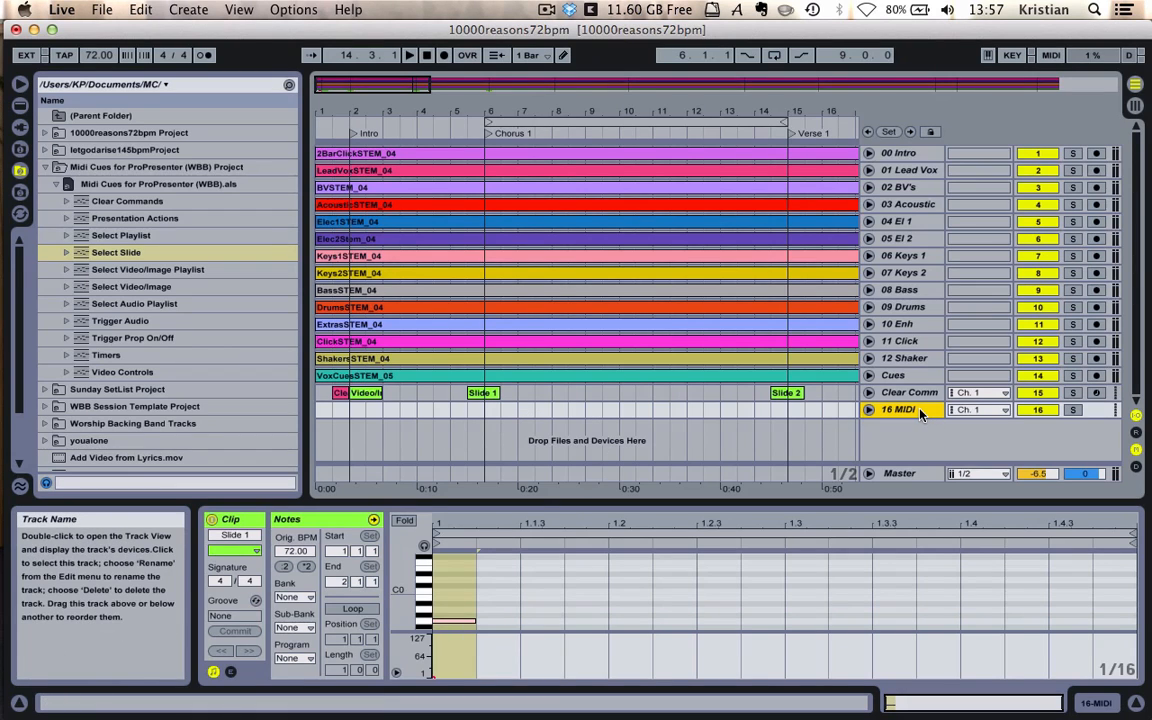
key("Delete")
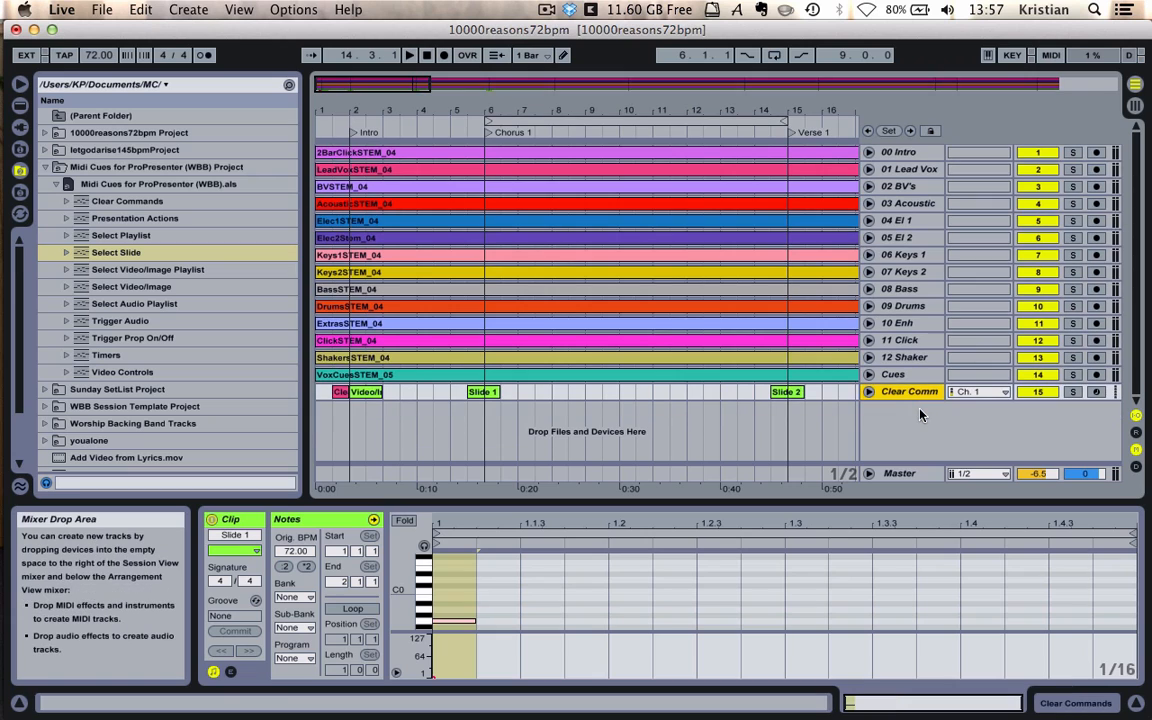
Step: Hide the browser, play the arrangement from the beginning of the song and switch to ProPresenter
left_click(22, 86)
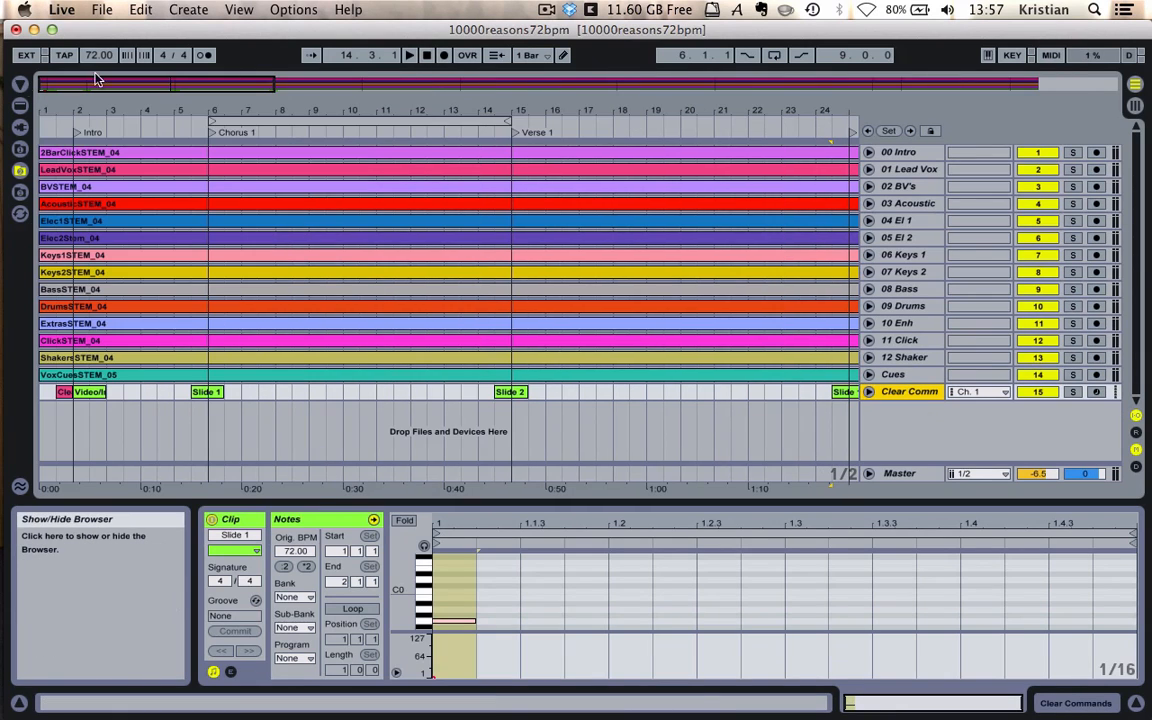
left_click(426, 56)
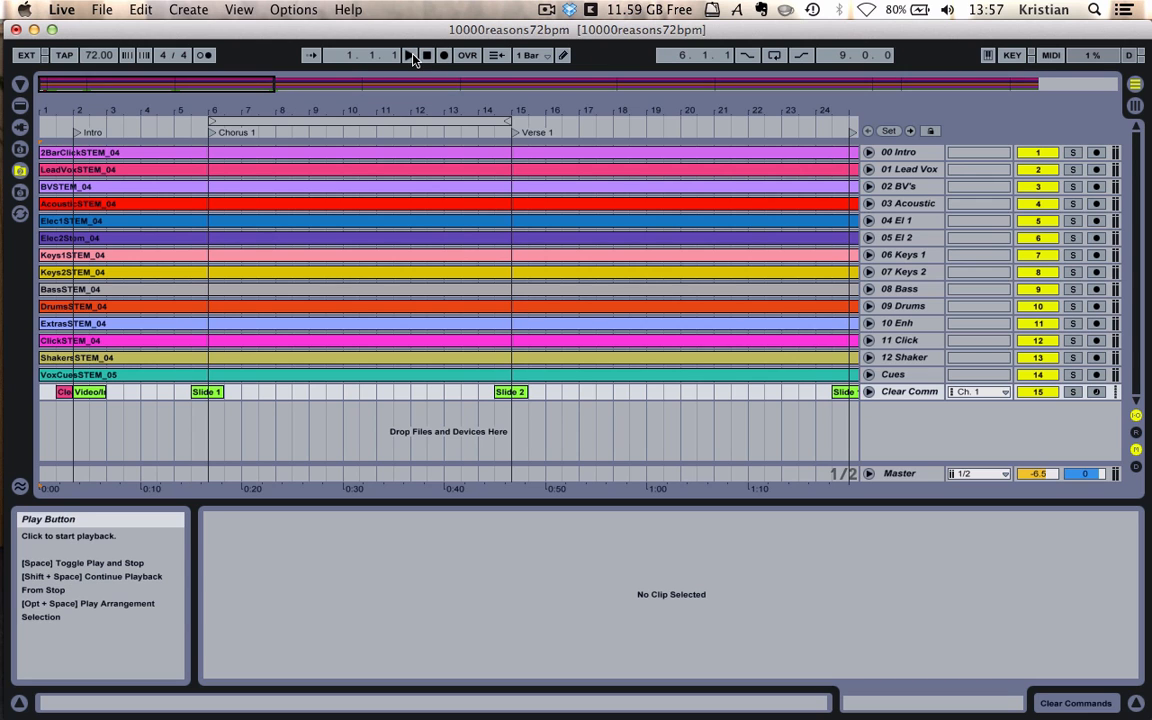
key("super+Tab")
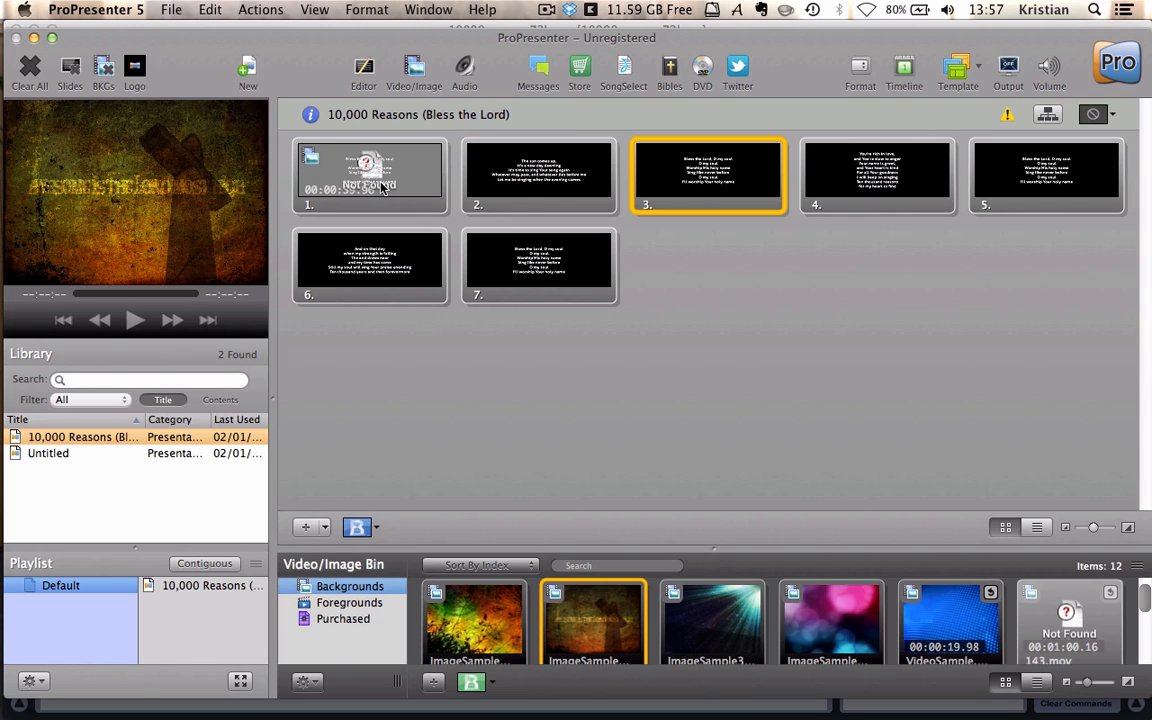
Step: Watch the 10,000 Reasons slides during playback through slides 1 and 2, and look over the background images in the bin
key("Left")
key("Left")
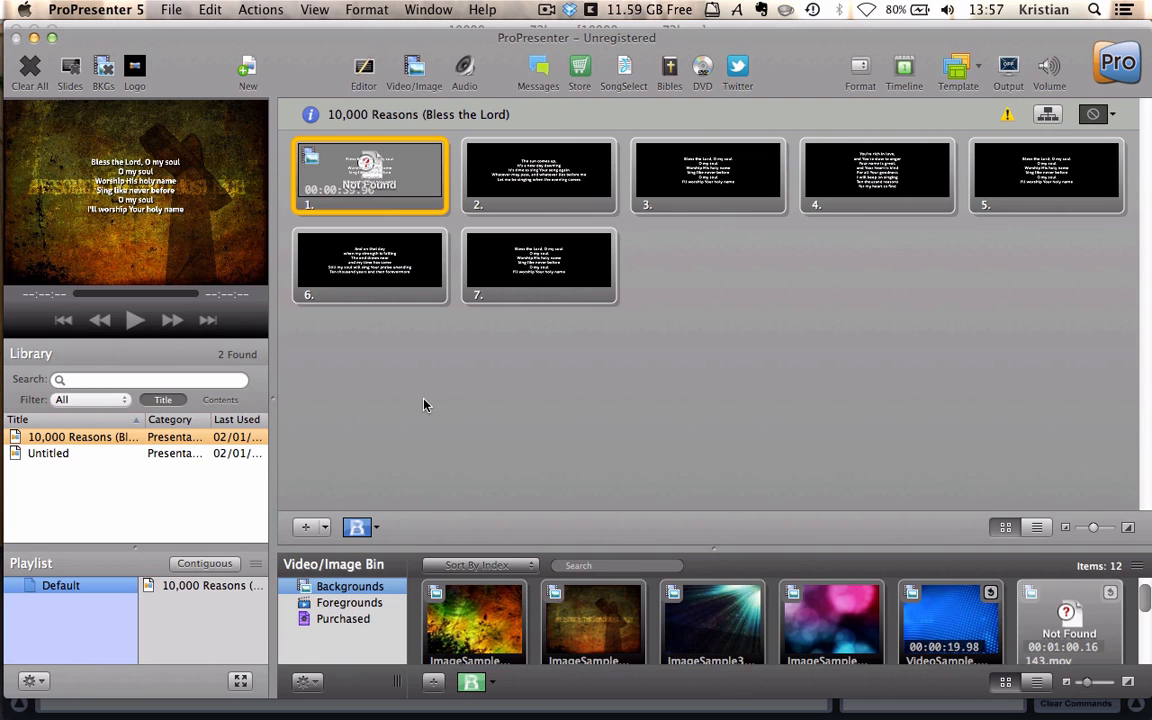
scroll(913, 612, "down", 1)
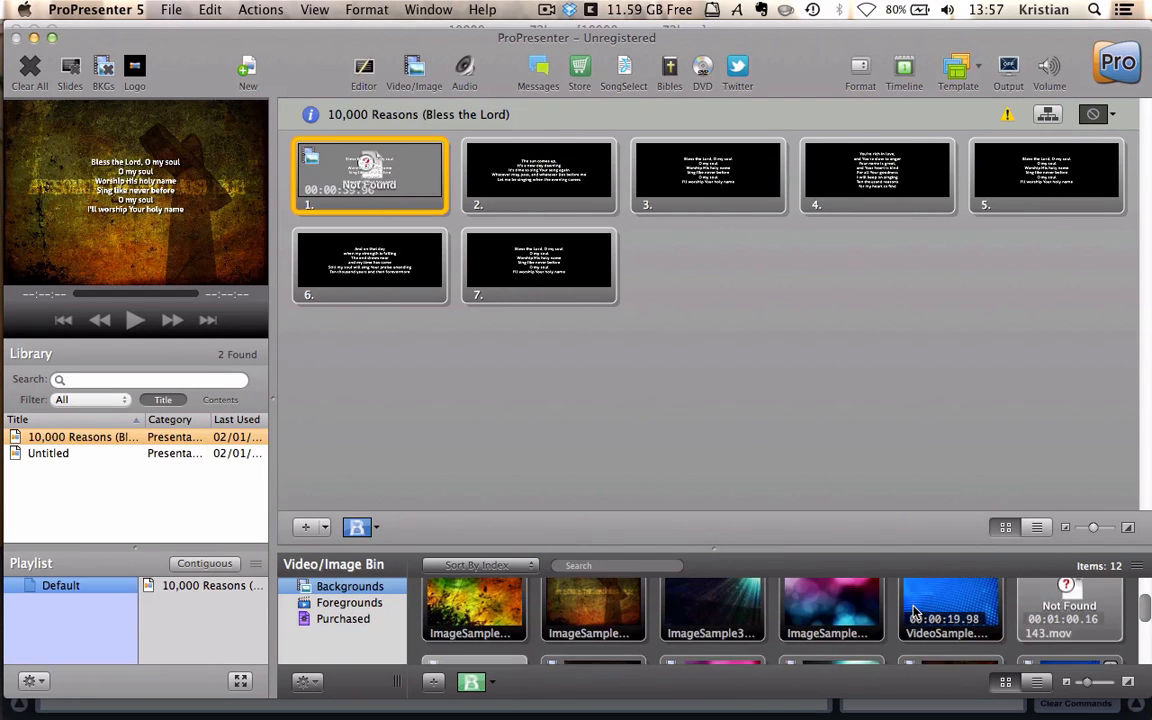
scroll(913, 612, "down", 1)
scroll(913, 612, "up", 2)
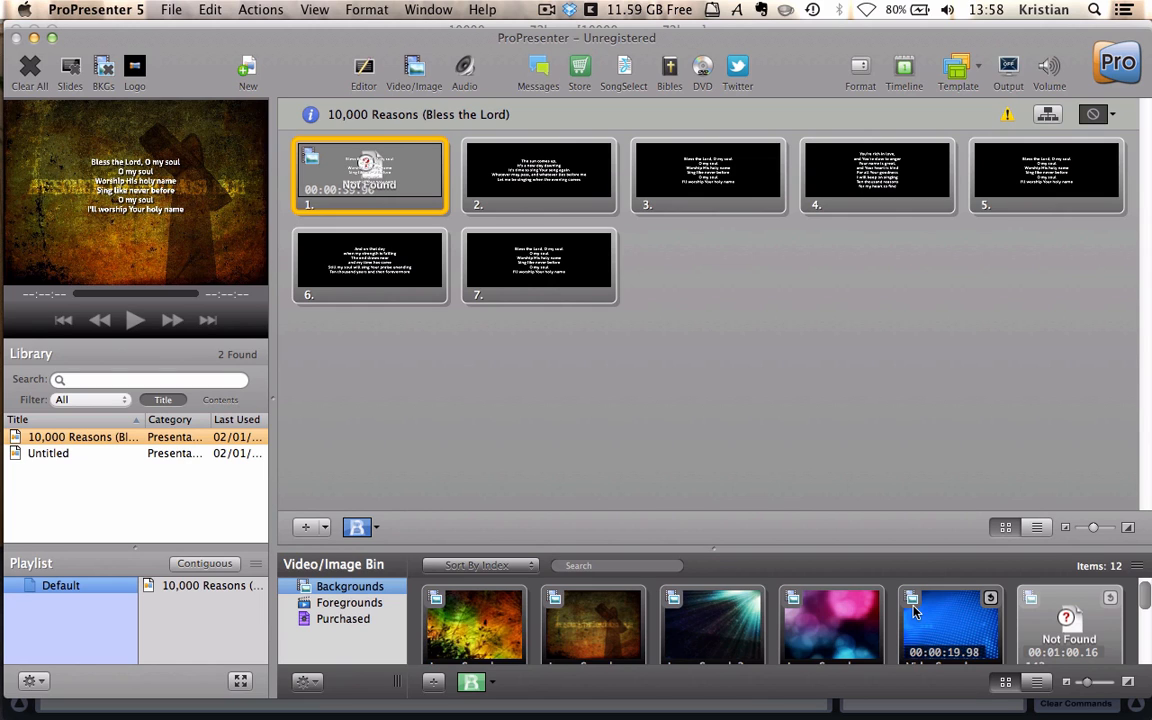
key("Right")
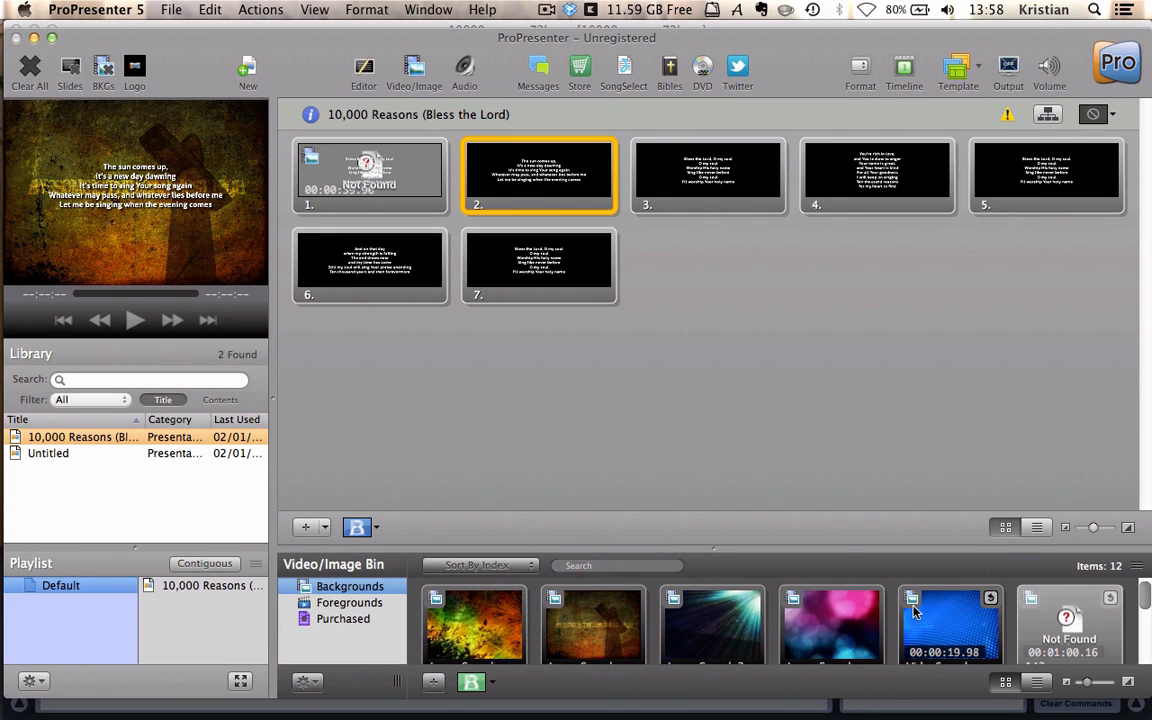
Step: Switch back to Ableton Live, stop playback and show the notes of the Slide 2 clip before Verse 1
key("super+Tab")
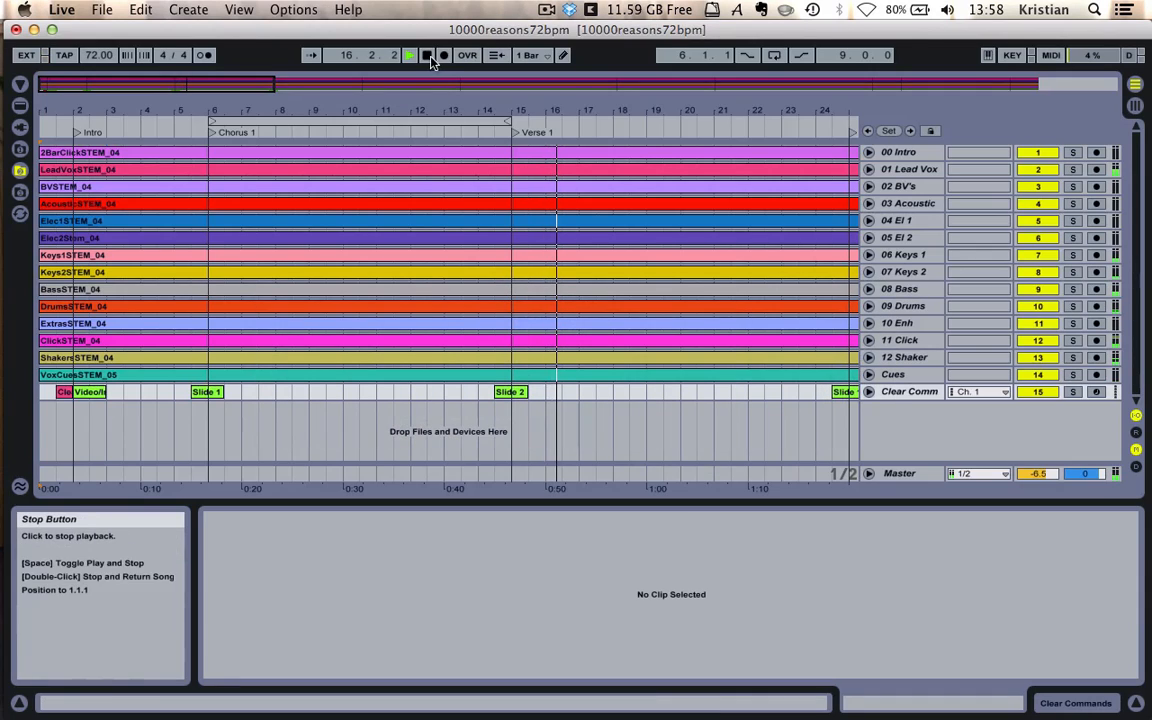
left_click(426, 55)
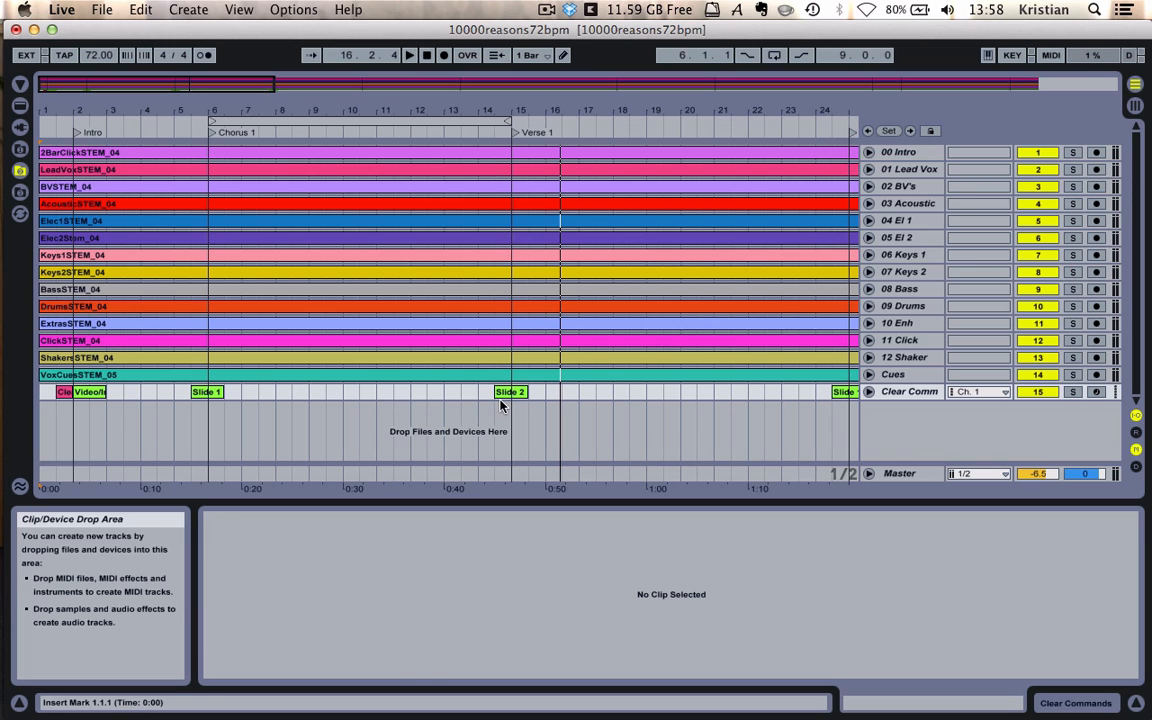
left_click(510, 394)
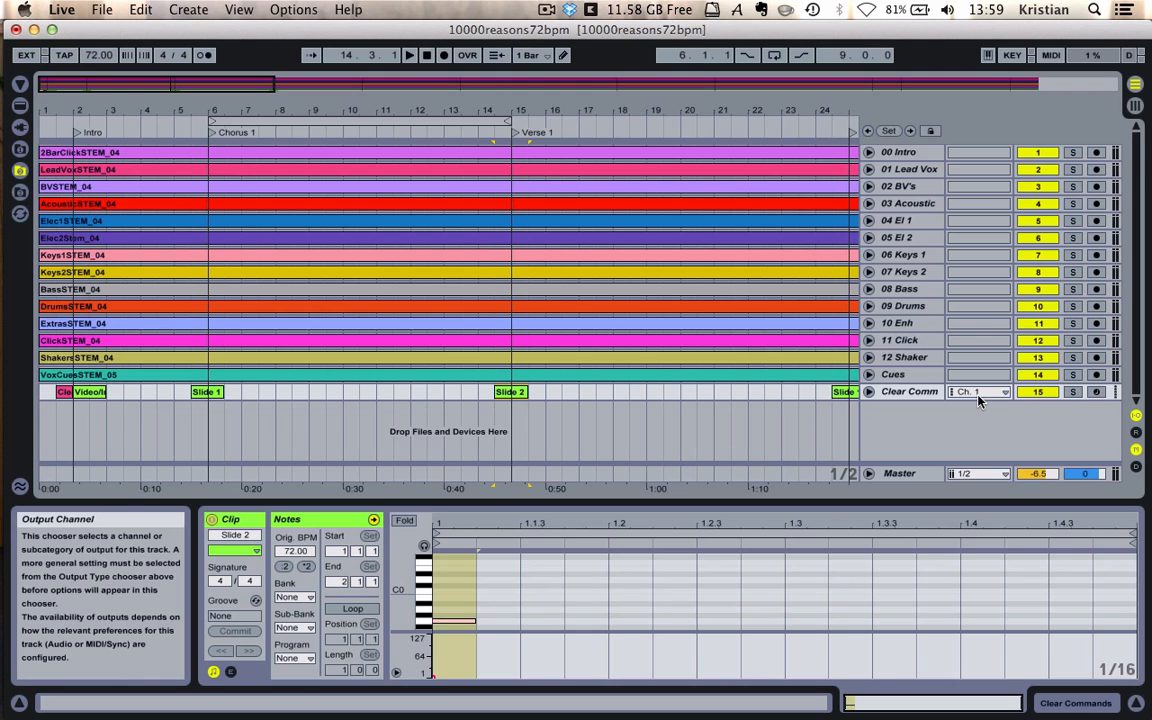
Step: Launch Bome's Midi Translator Pro and display the Chord Charts preset
key("alt+space")
type("bome")
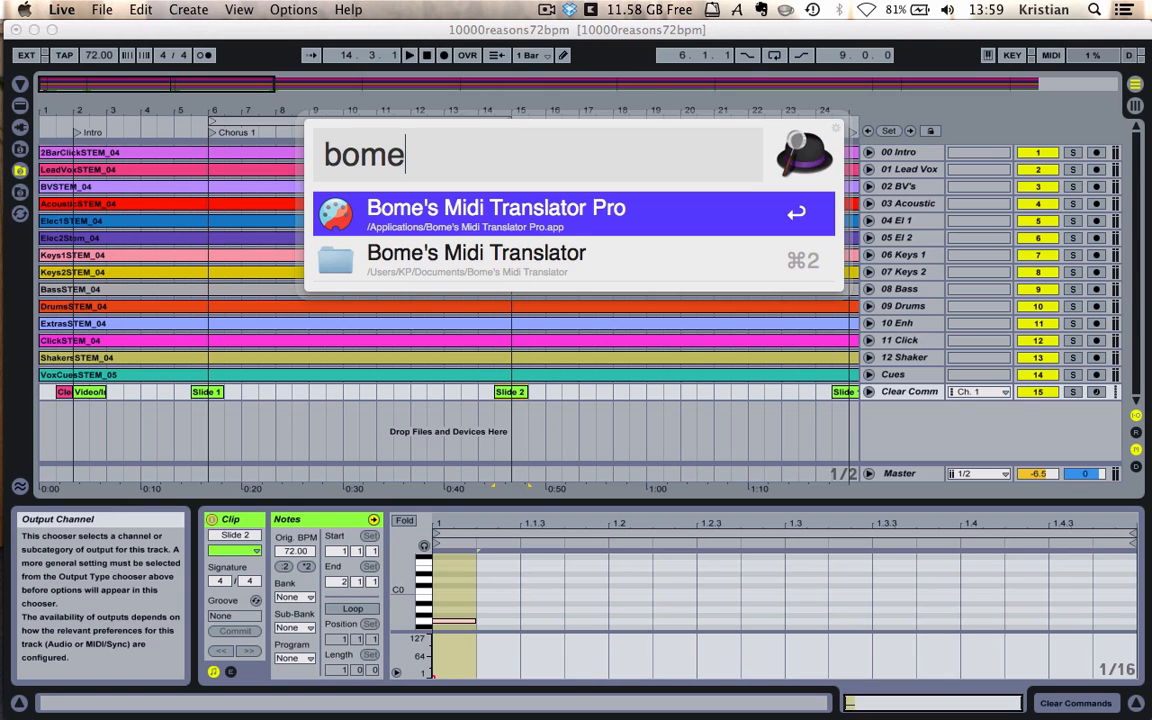
key("Return")
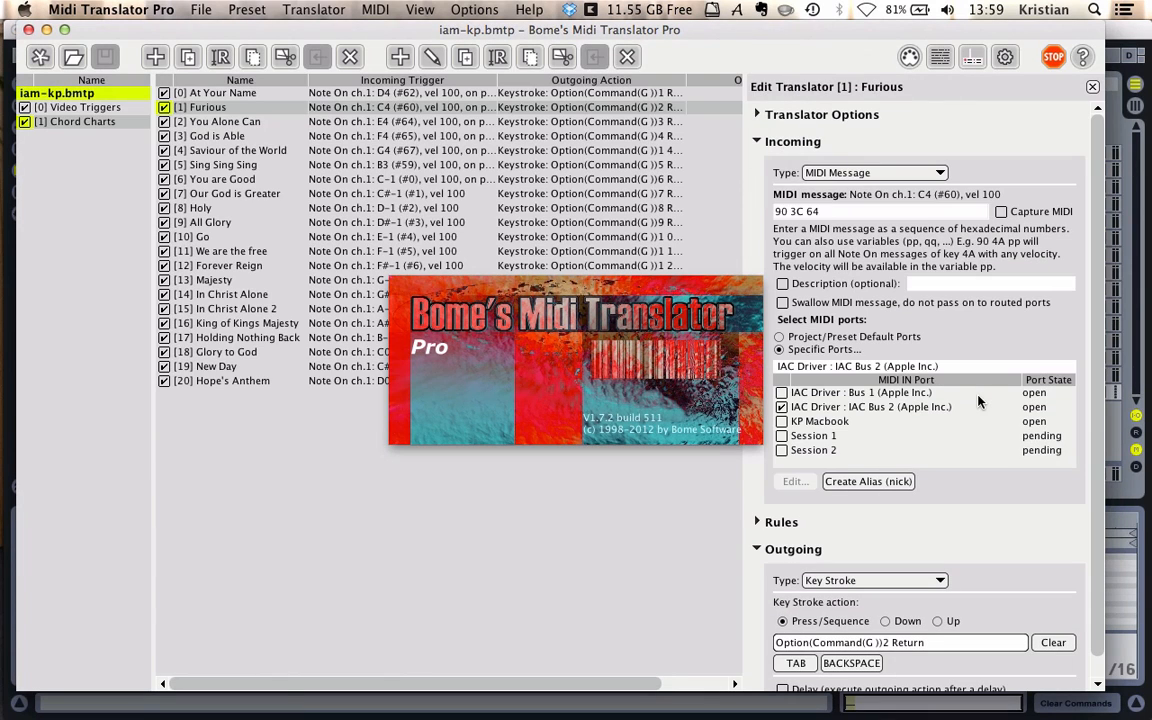
left_click(90, 120)
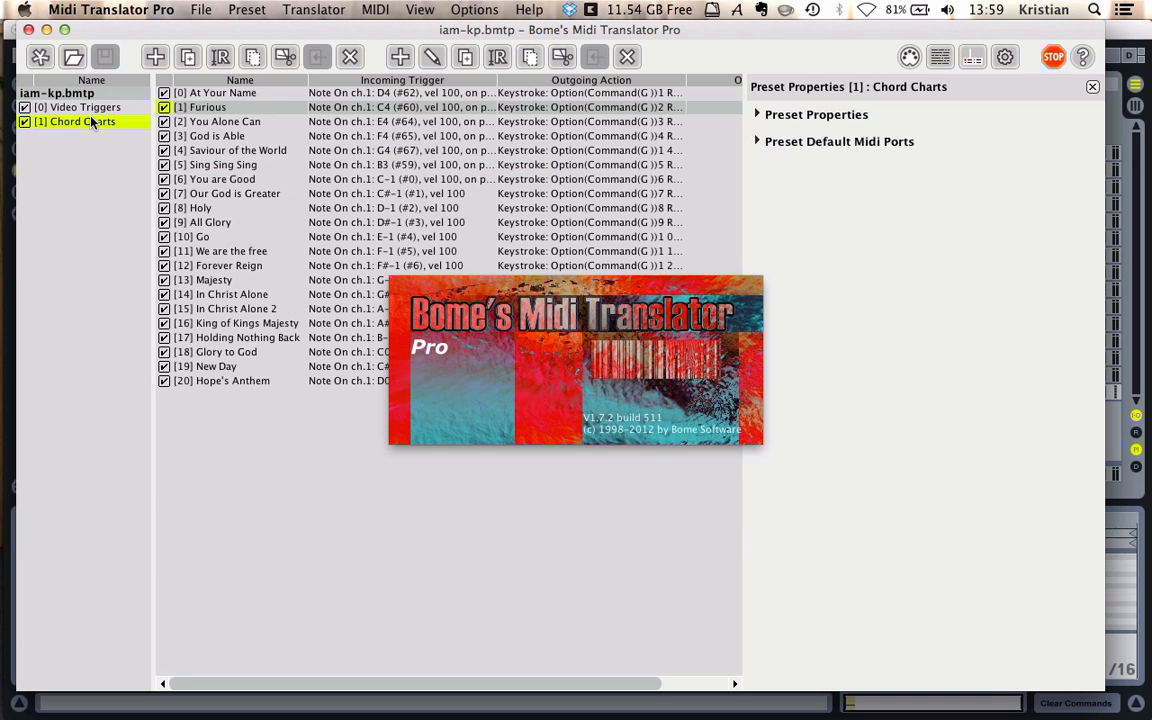
Step: Examine the incoming MIDI message, MIDI ports and outgoing key stroke of the Saviour of the World translator
left_click(292, 121)
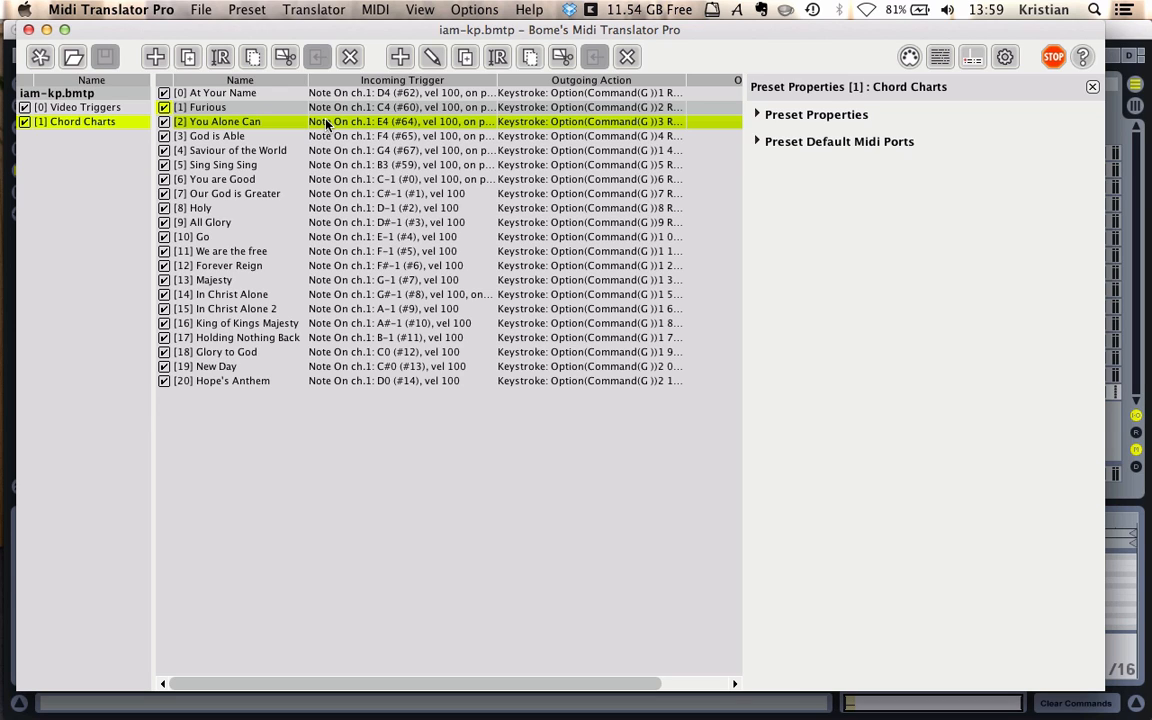
left_click(275, 151)
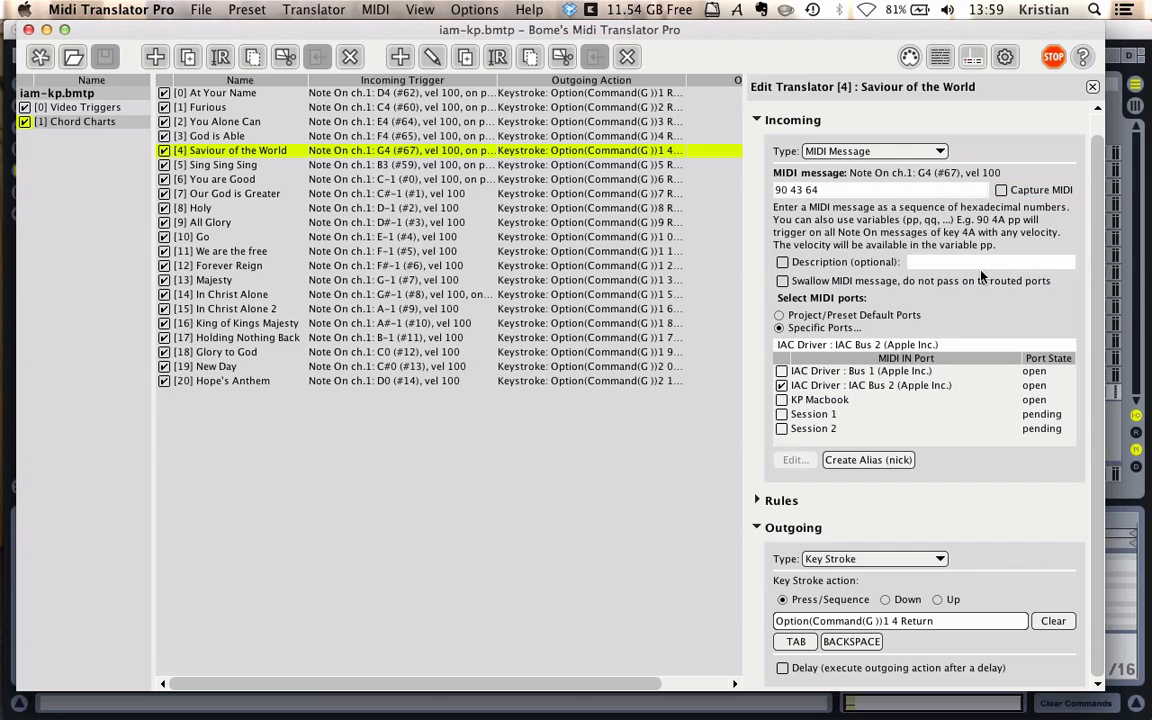
left_click(866, 387)
Step: Close the Midi Translator Pro window and switch back to the 10000reasons72bpm set in Ableton Live
left_click(29, 31)
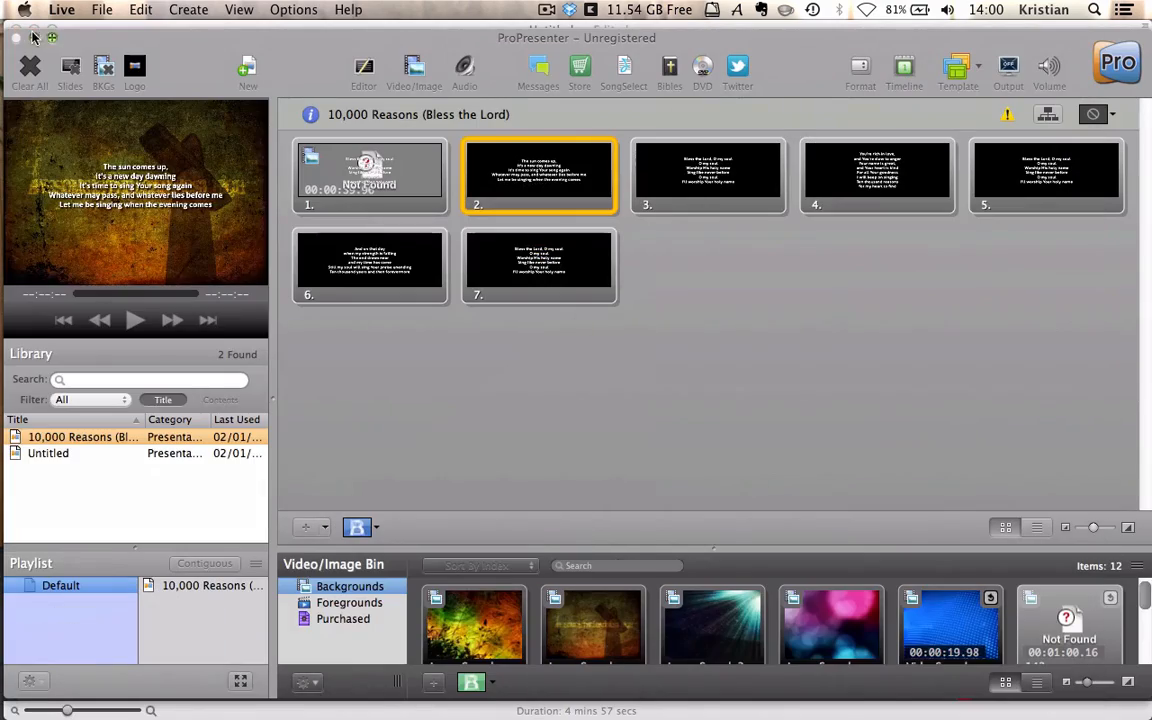
mouse_move(8, 285)
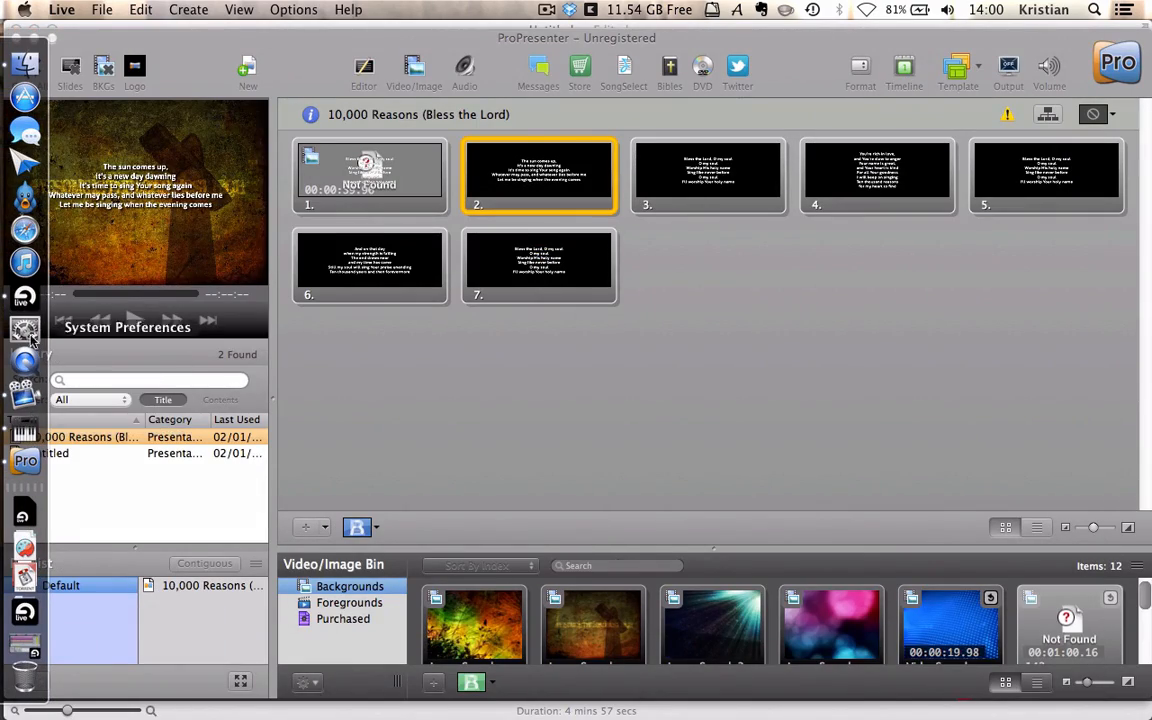
left_click(26, 297)
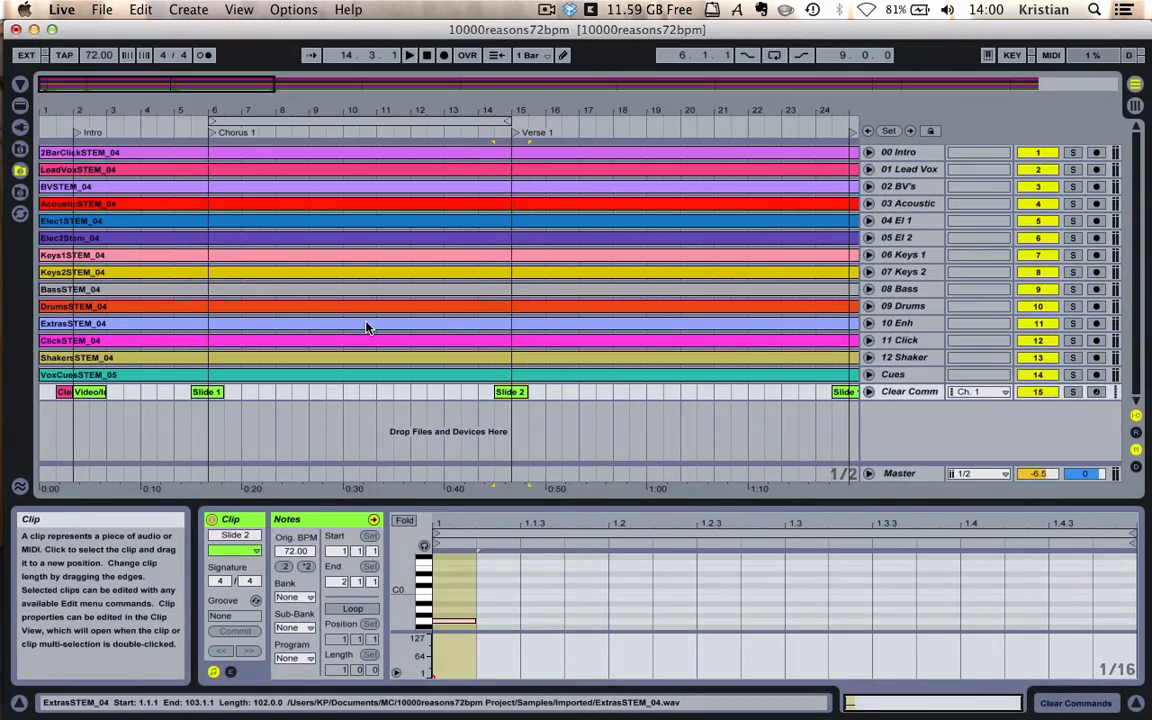